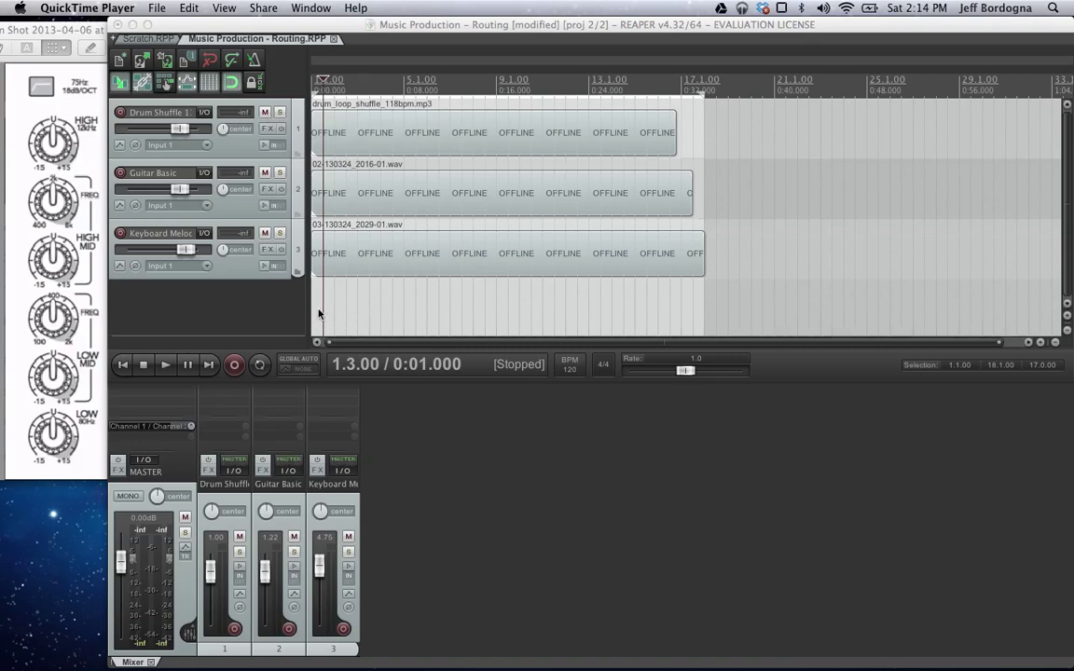
Play the three-track project from the start, then stop it after a few seconds.
click(346, 314)
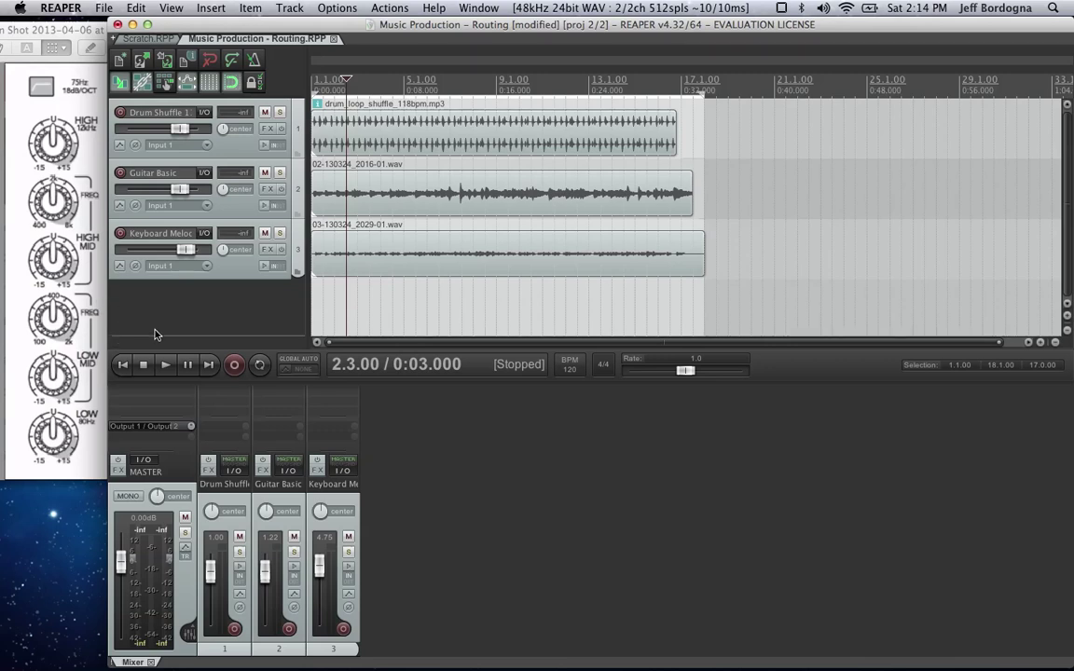
click(313, 310)
key(space)
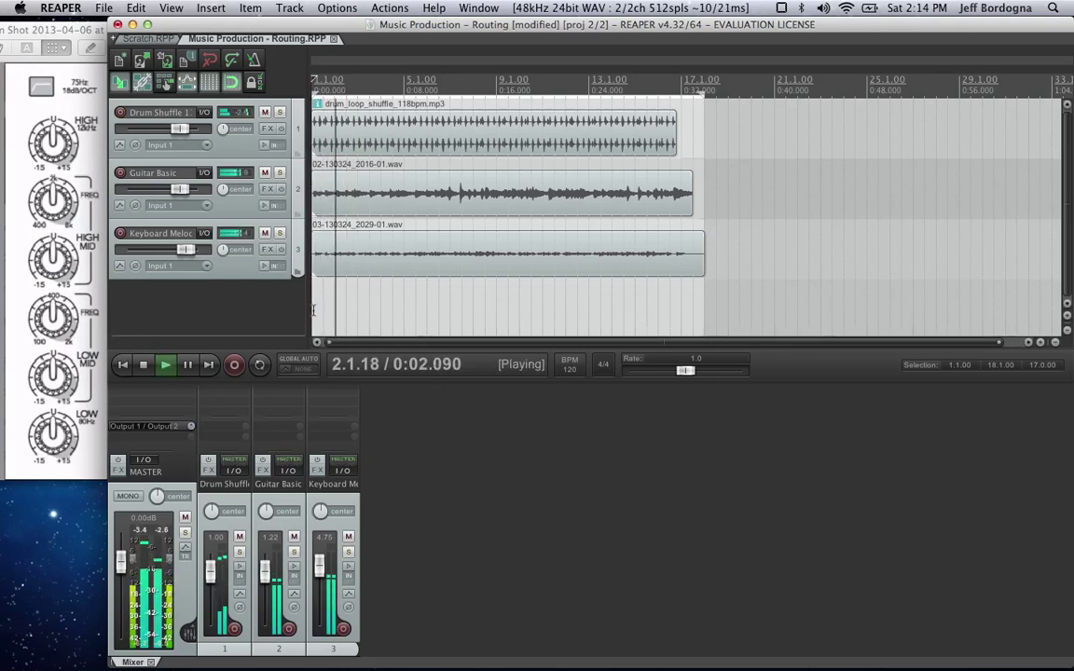
key(space)
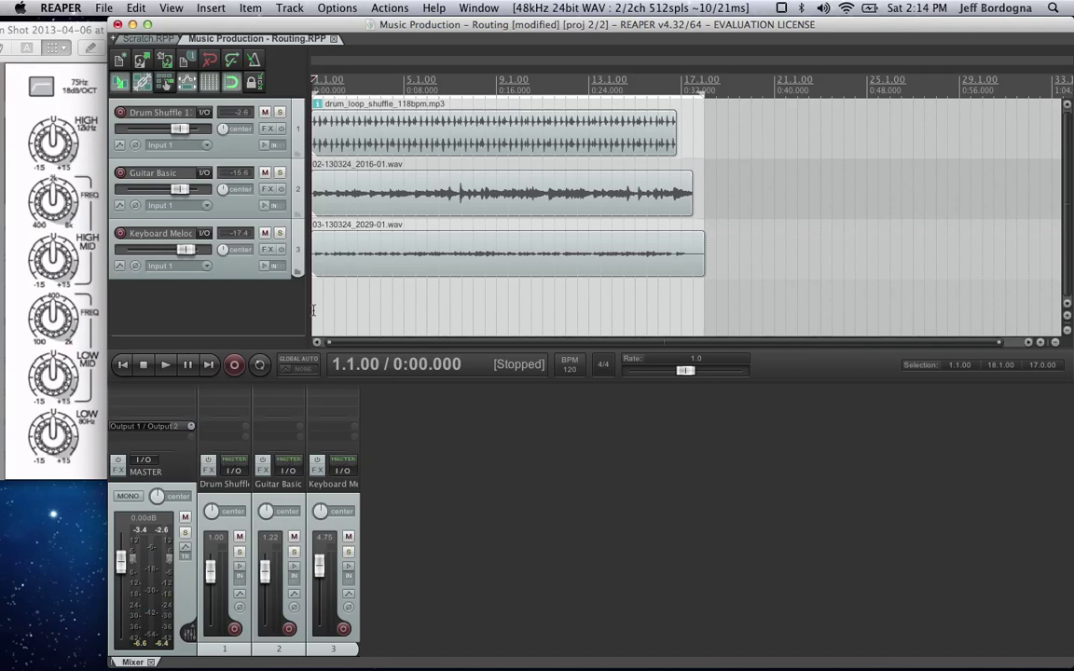
Load VST: ReaEQ (Cockos) onto the Guitar Basic track's FX chain using the 'eq' filter.
click(267, 189)
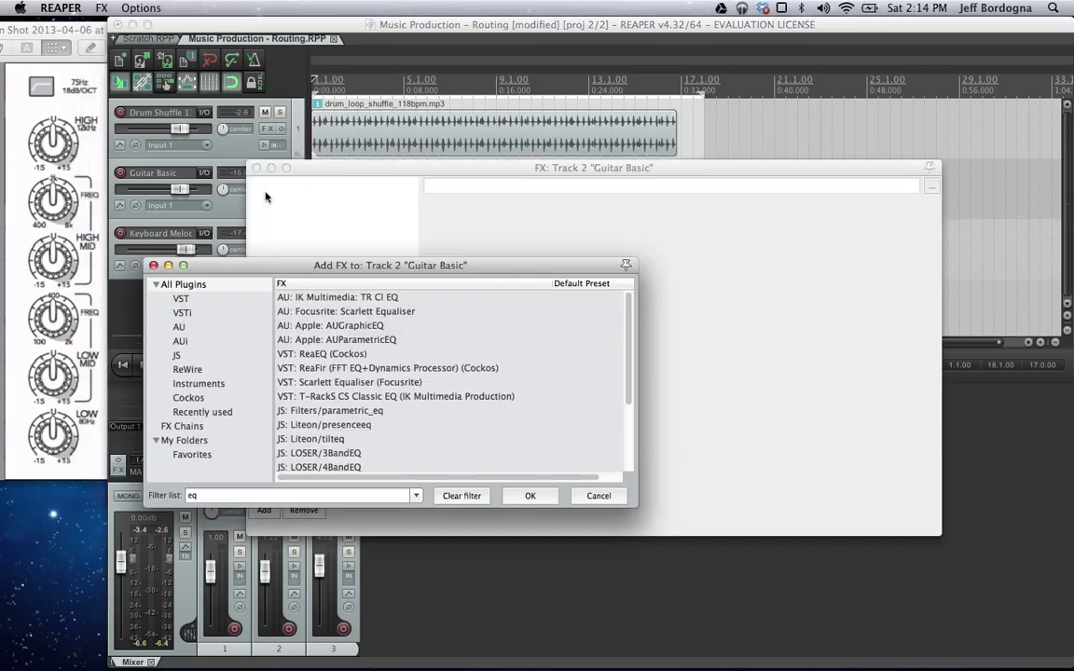
click(205, 495)
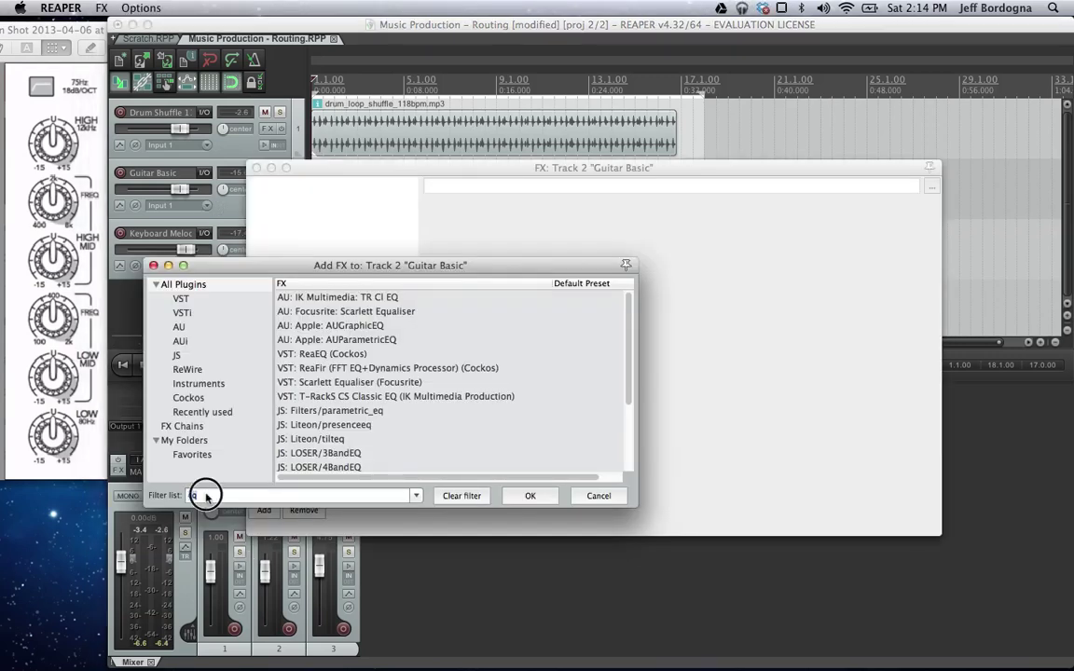
click(328, 354)
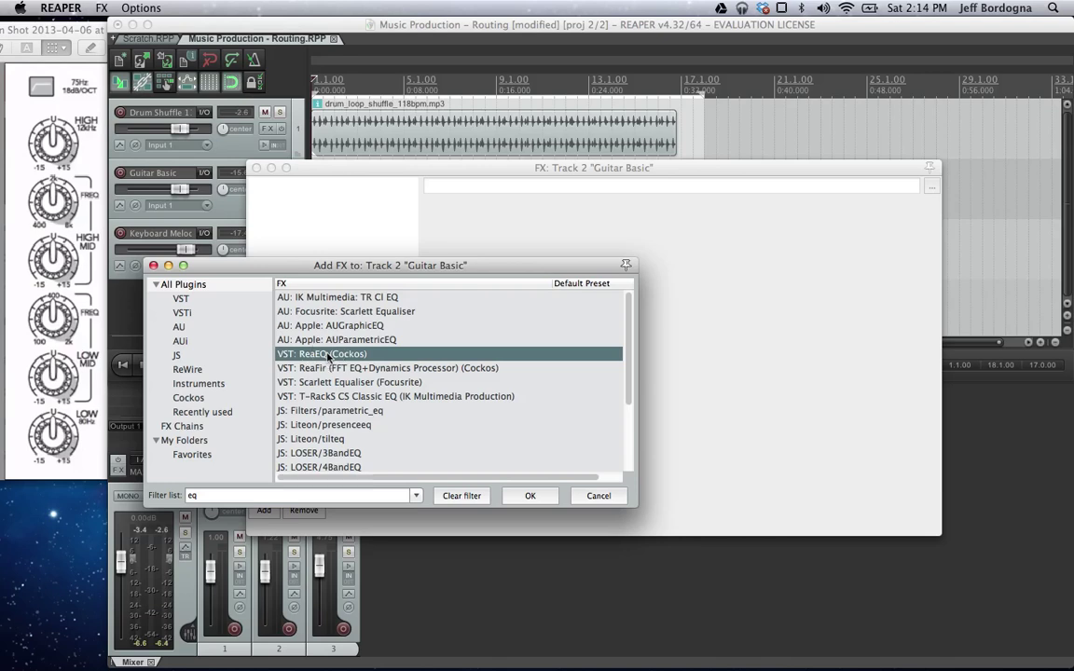
double_click(328, 354)
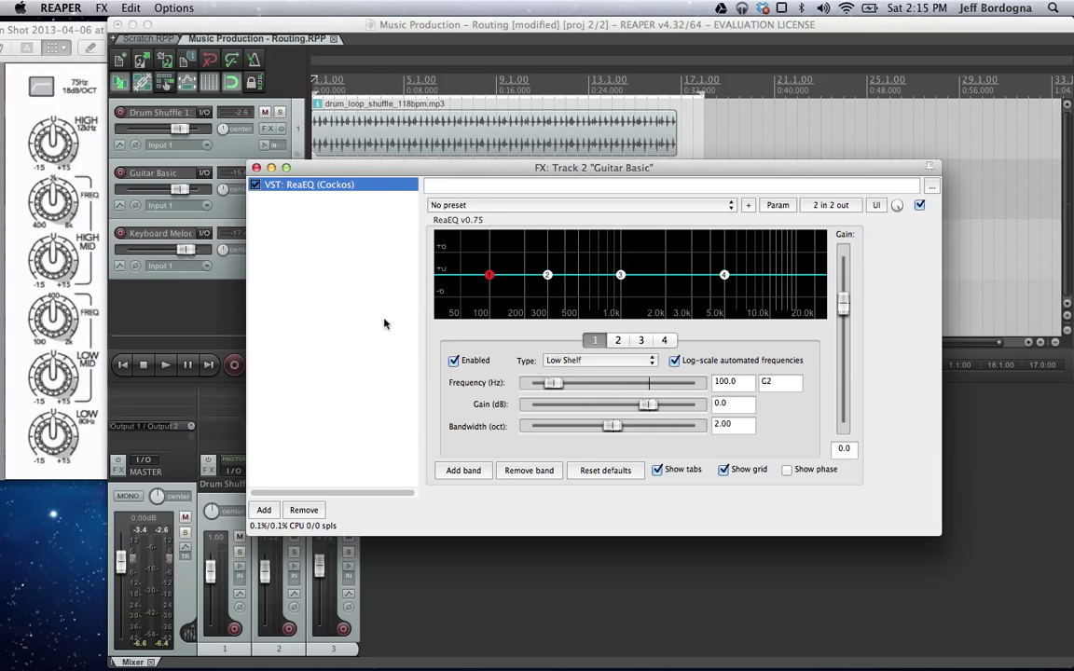
Check the reference EQ, then make band 1 a High Pass filter at 75 Hz.
click(30, 107)
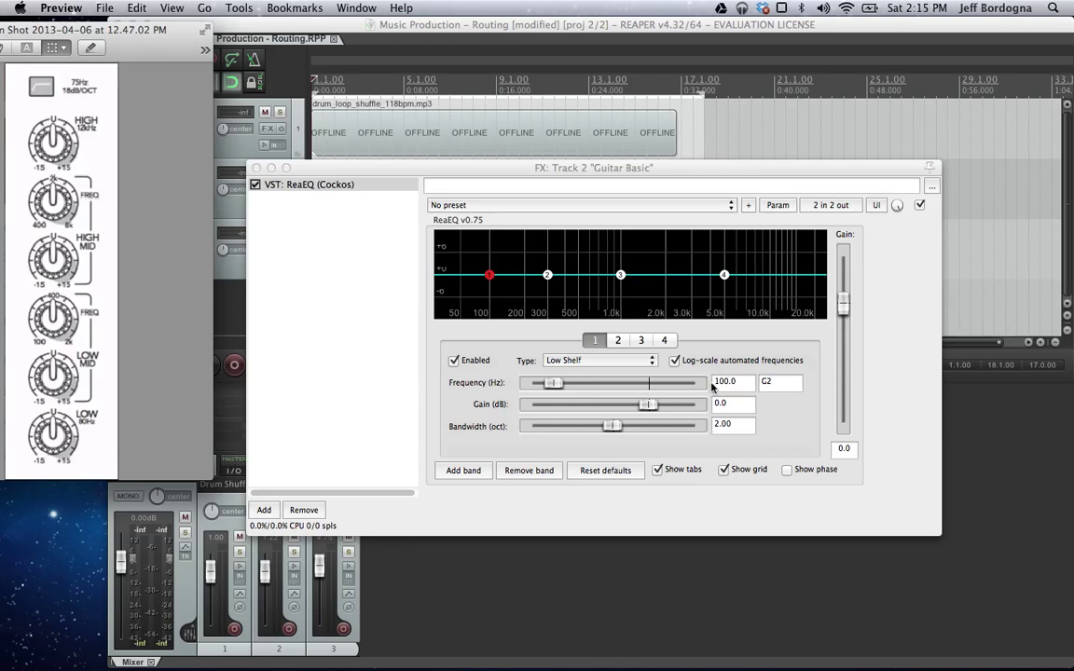
click(630, 368)
click(624, 363)
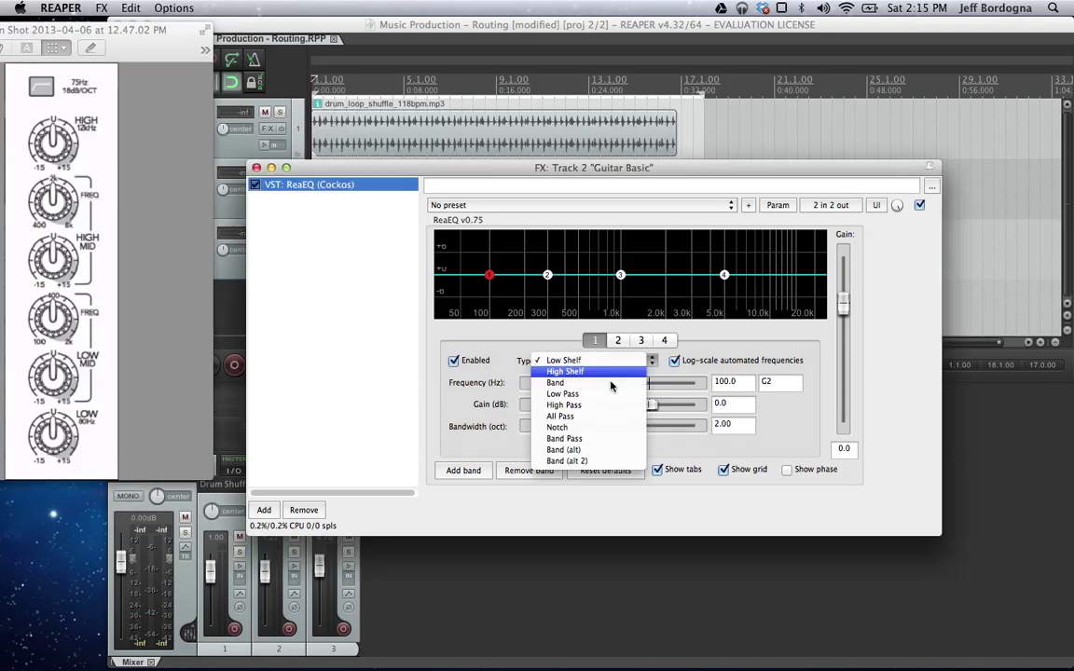
click(718, 397)
double_click(729, 382)
key(BackSpace)
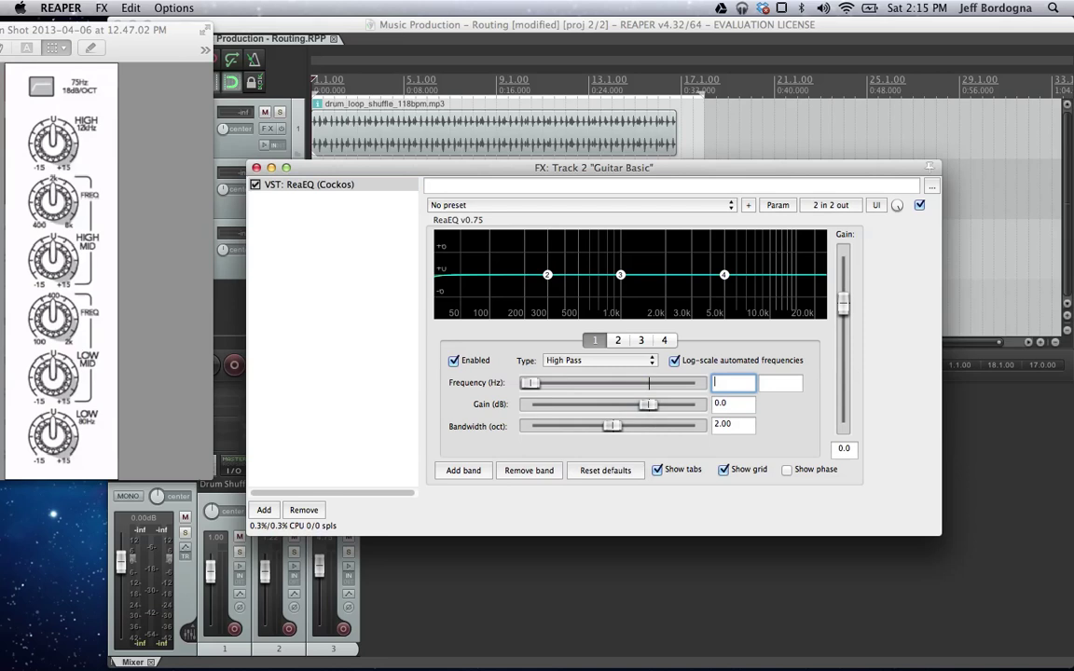
text(75)
key(Return)
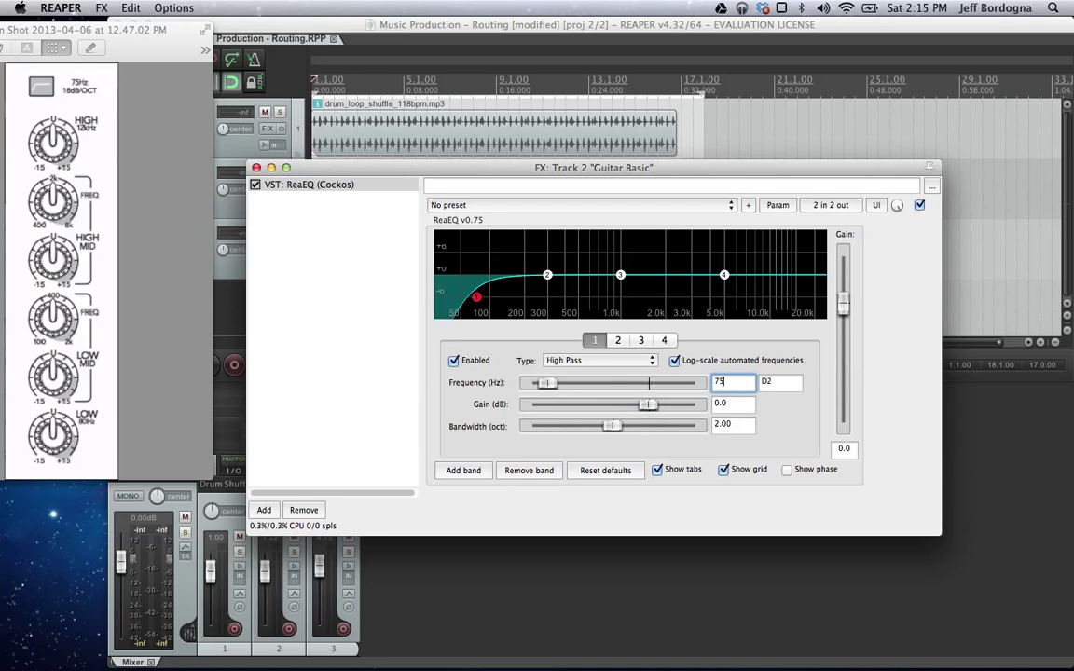
Make band 2 a High Pass filter at 75 Hz.
click(615, 341)
click(586, 360)
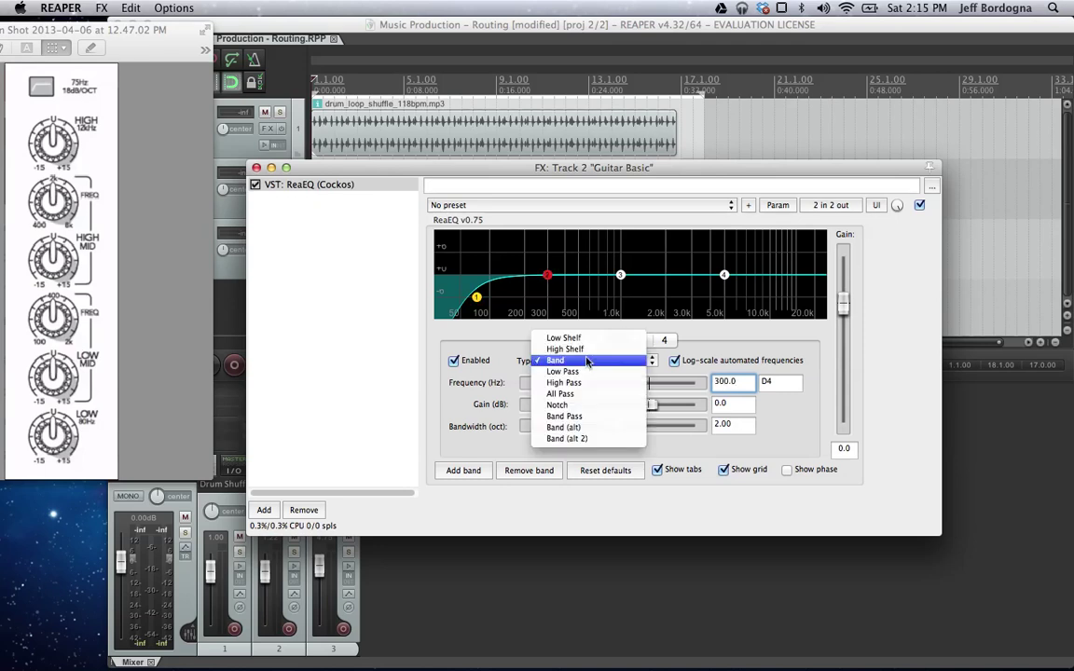
click(563, 382)
click(674, 361)
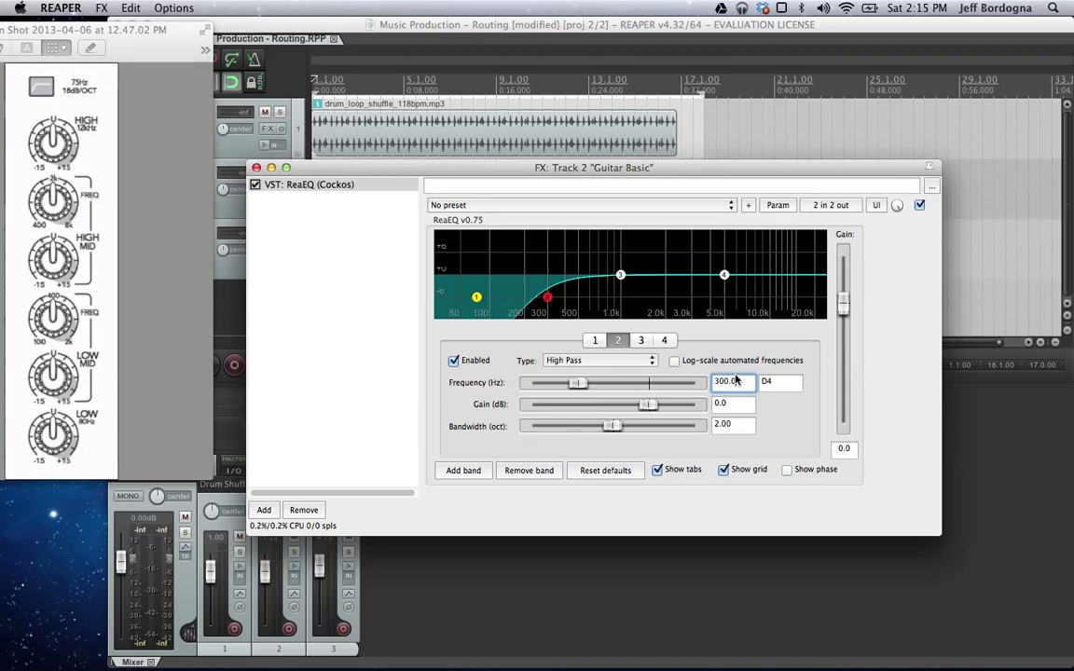
double_click(733, 381)
text(7)
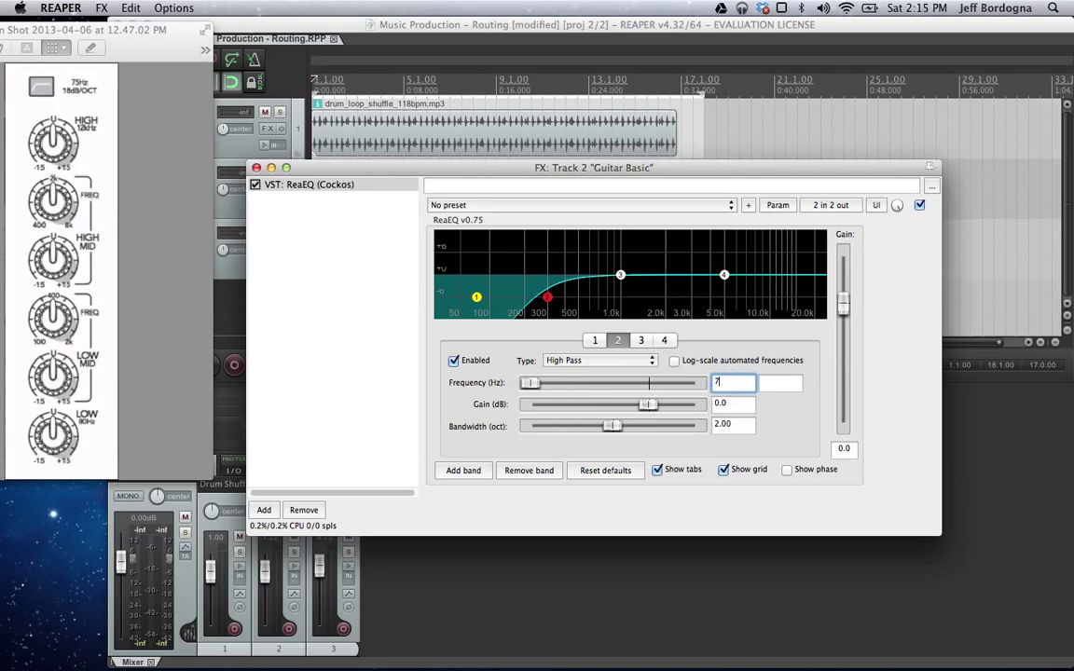
text(5)
click(674, 360)
Make band 3 a 75 Hz High Pass filter, toggling it off and on to compare.
click(640, 340)
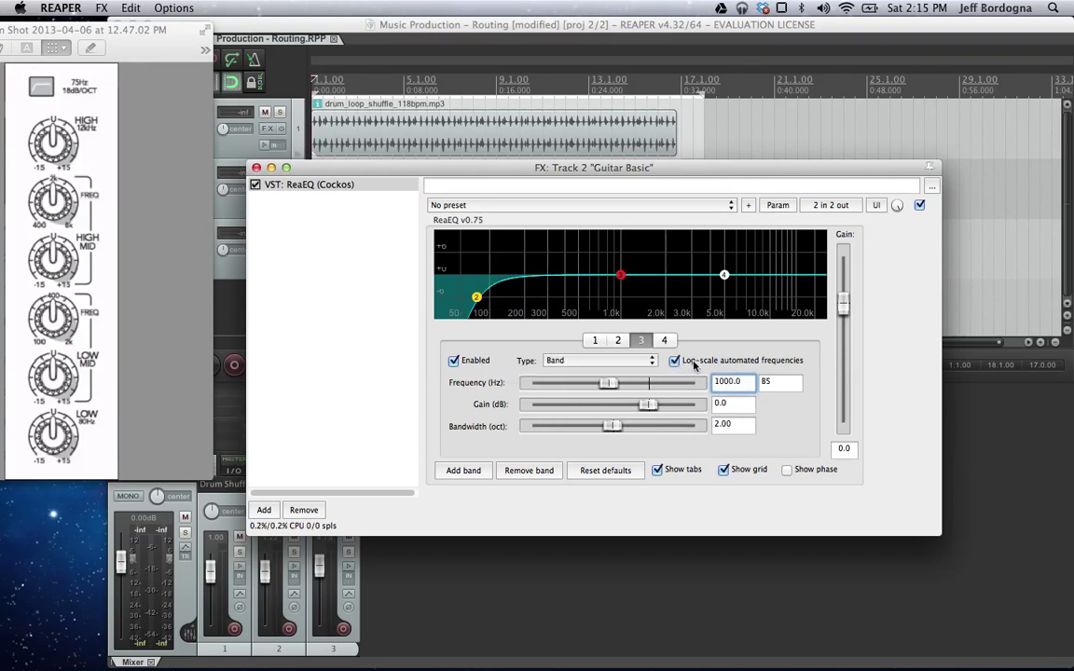
click(596, 360)
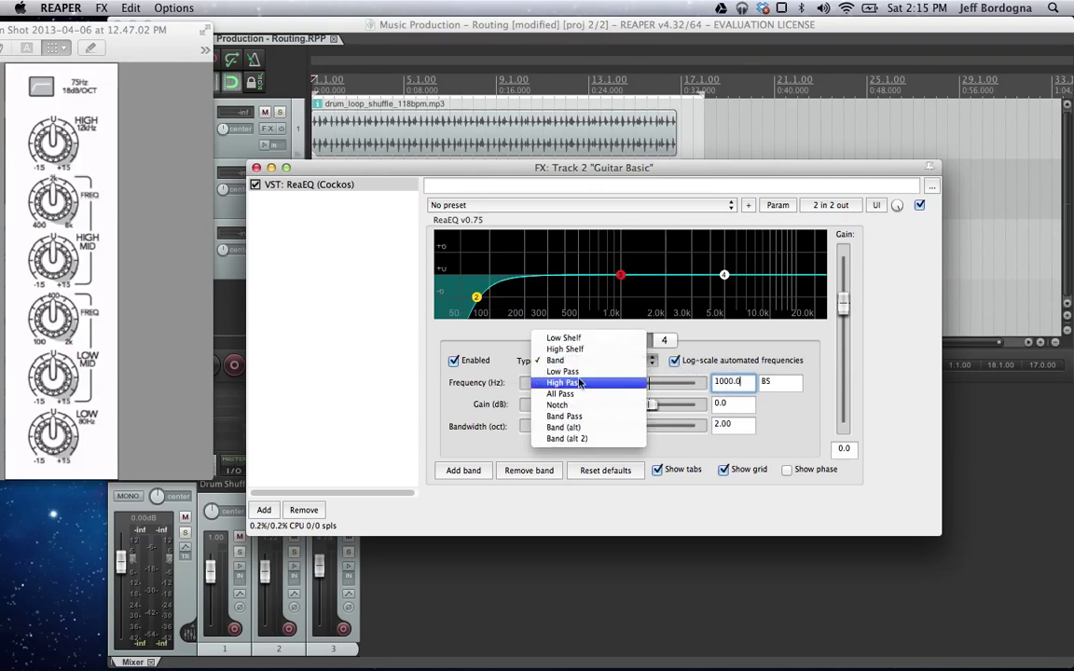
click(579, 383)
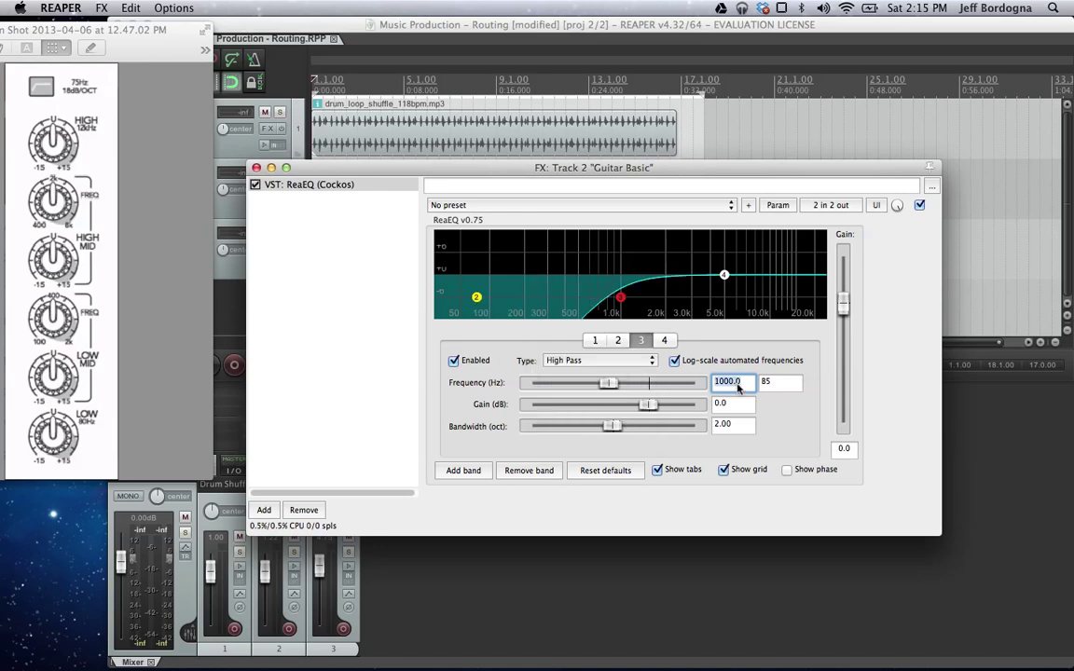
text(75)
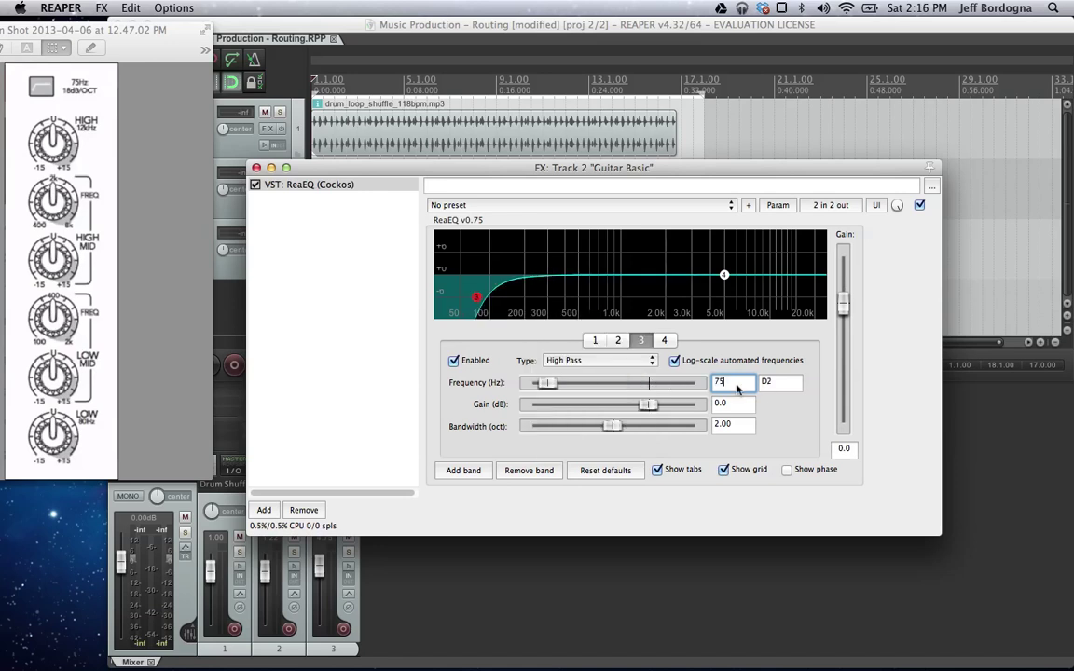
click(469, 363)
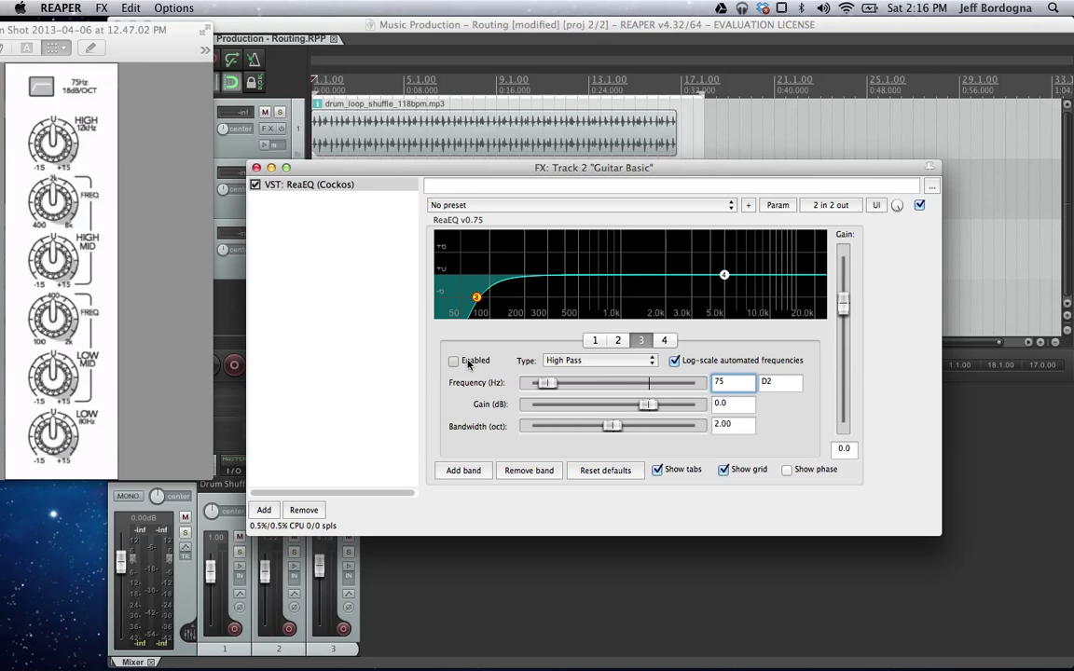
click(469, 363)
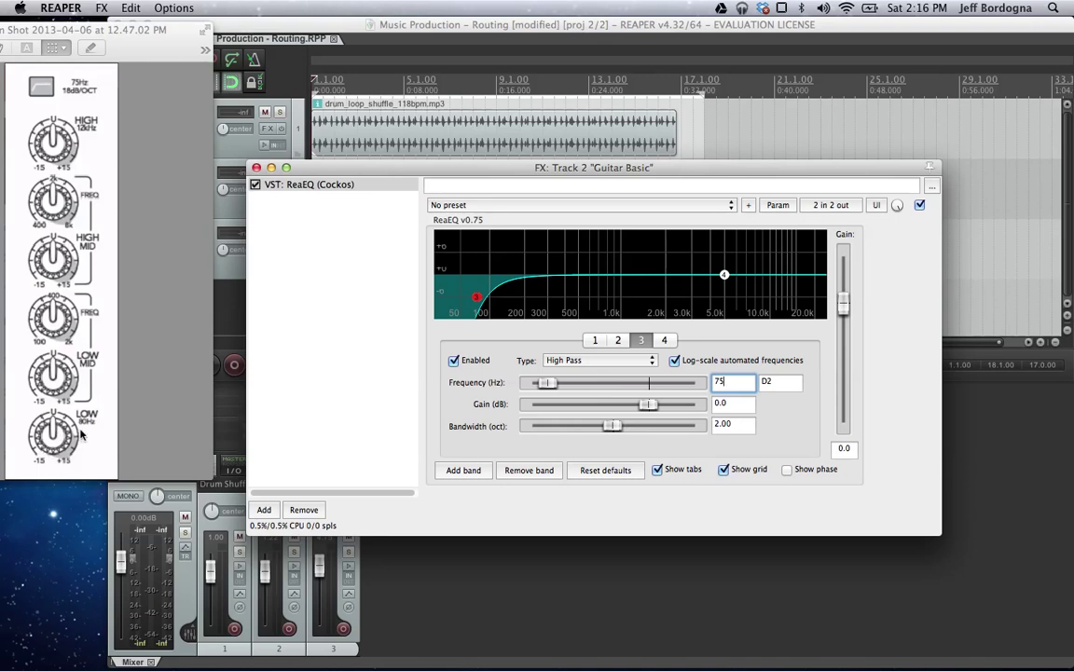
Set band 4 to a Low Shelf at 80 Hz with 6 dB of gain.
click(664, 341)
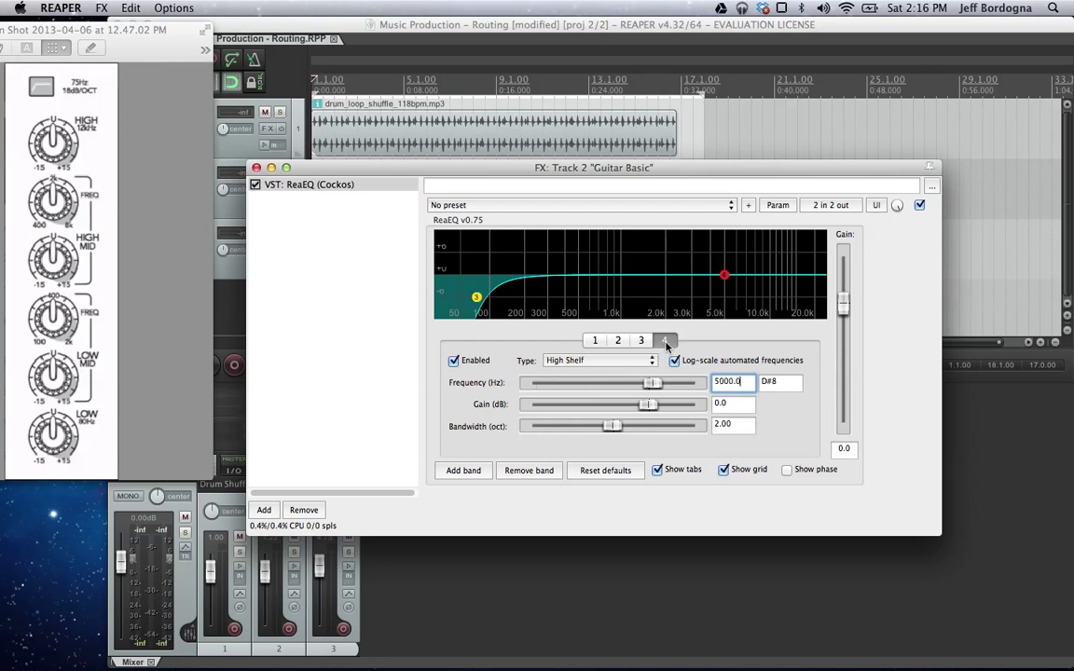
click(598, 360)
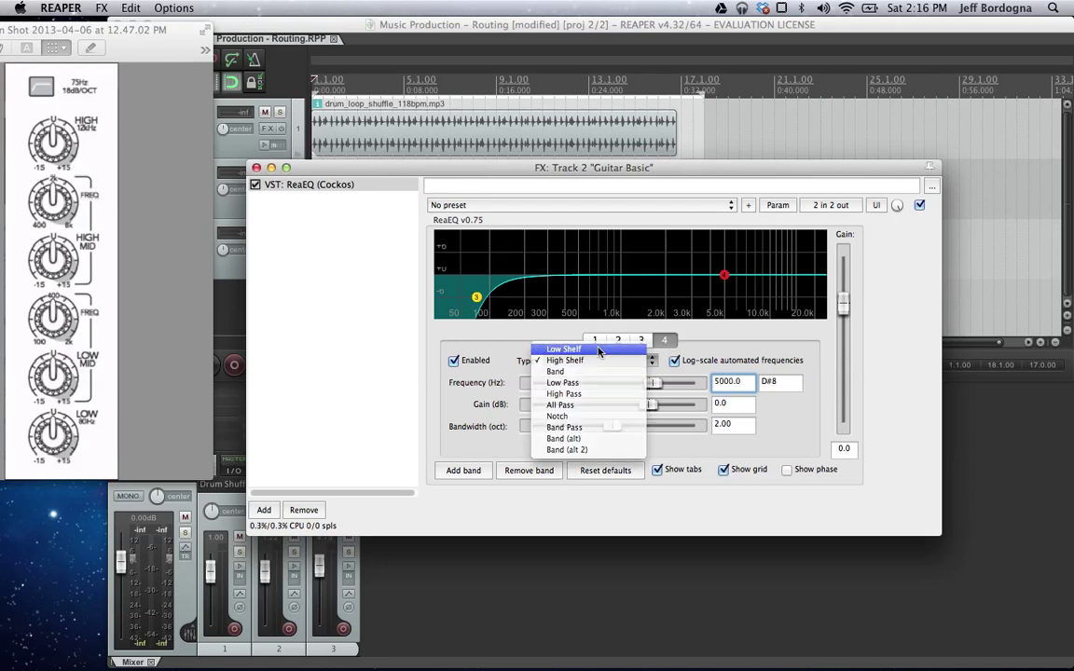
click(600, 351)
double_click(743, 381)
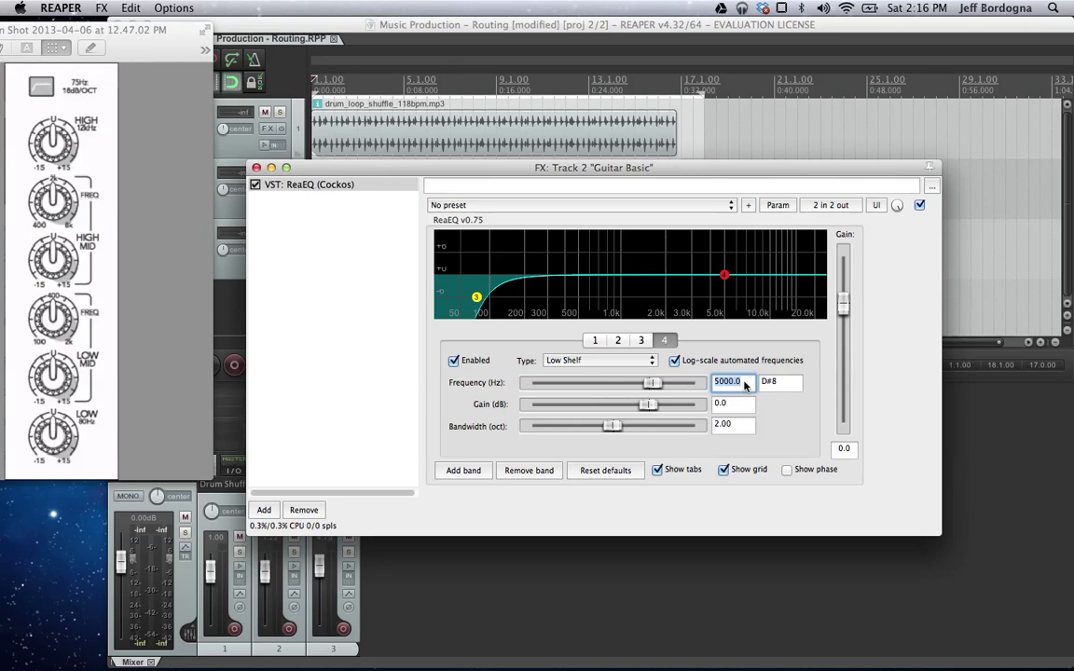
text(80)
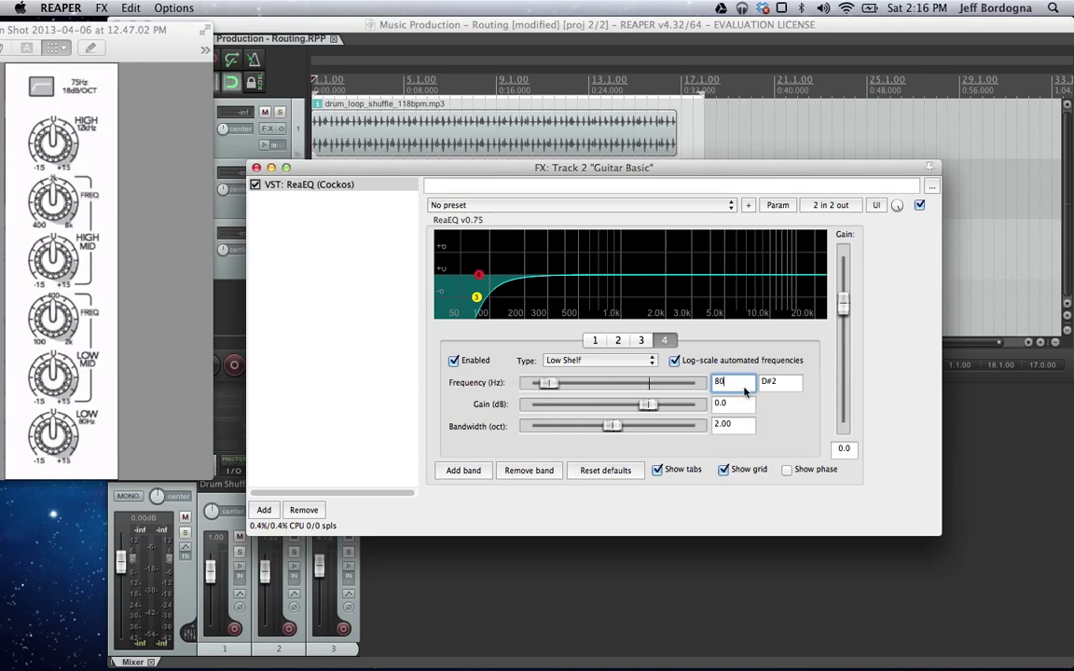
drag(647, 408, 674, 412)
double_click(733, 403)
text(6)
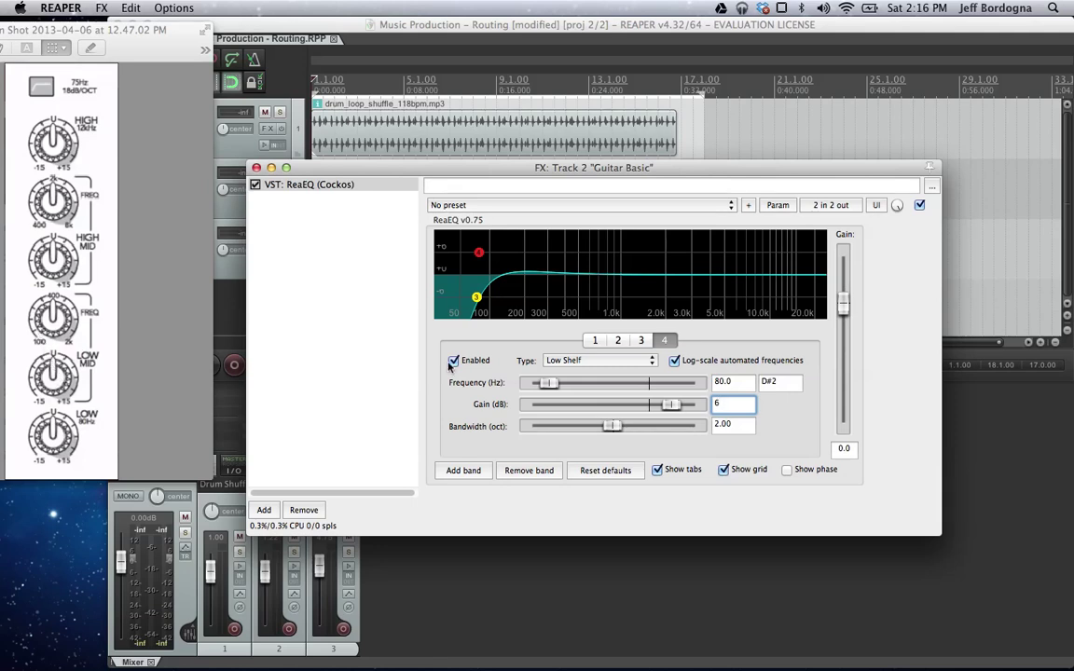
Add band 5 as a Band filter at 716.7 Hz, -2.8 dB gain, 0.65-octave bandwidth.
click(464, 470)
click(618, 360)
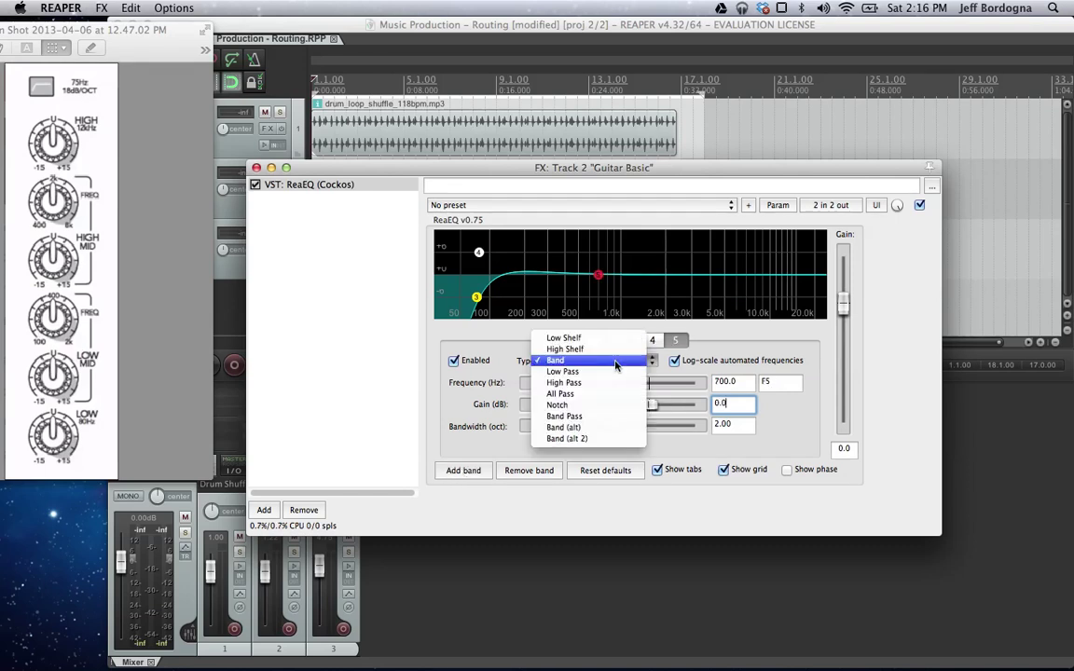
click(616, 363)
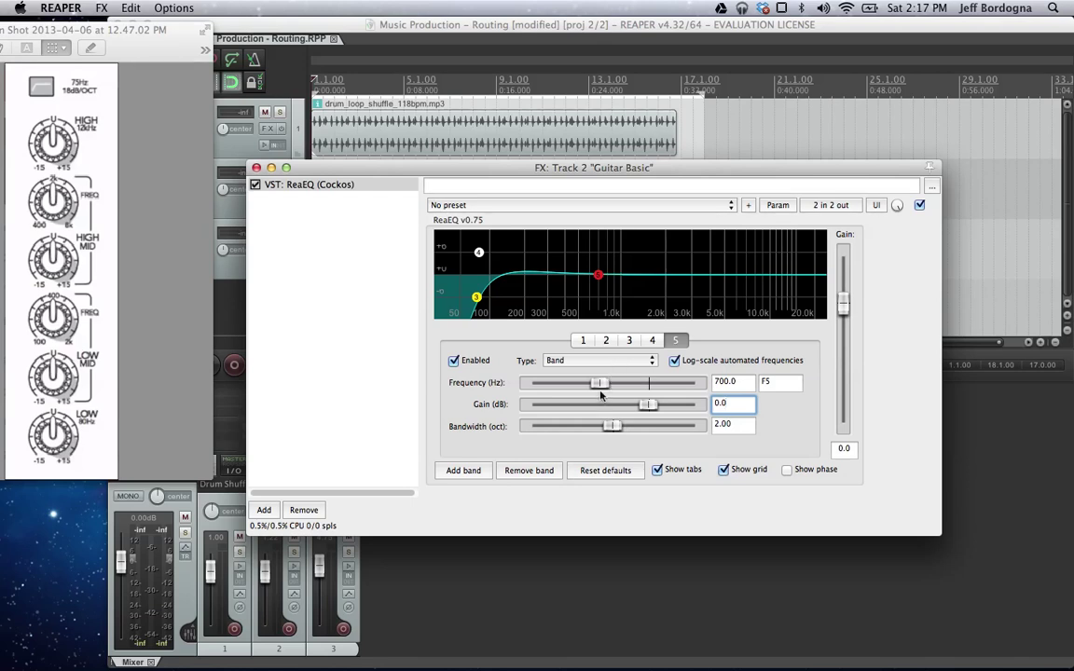
mouse_move(599, 383)
mouse_down()
mouse_move(571, 385)
mouse_move(647, 390)
mouse_move(593, 384)
mouse_move(600, 389)
mouse_up()
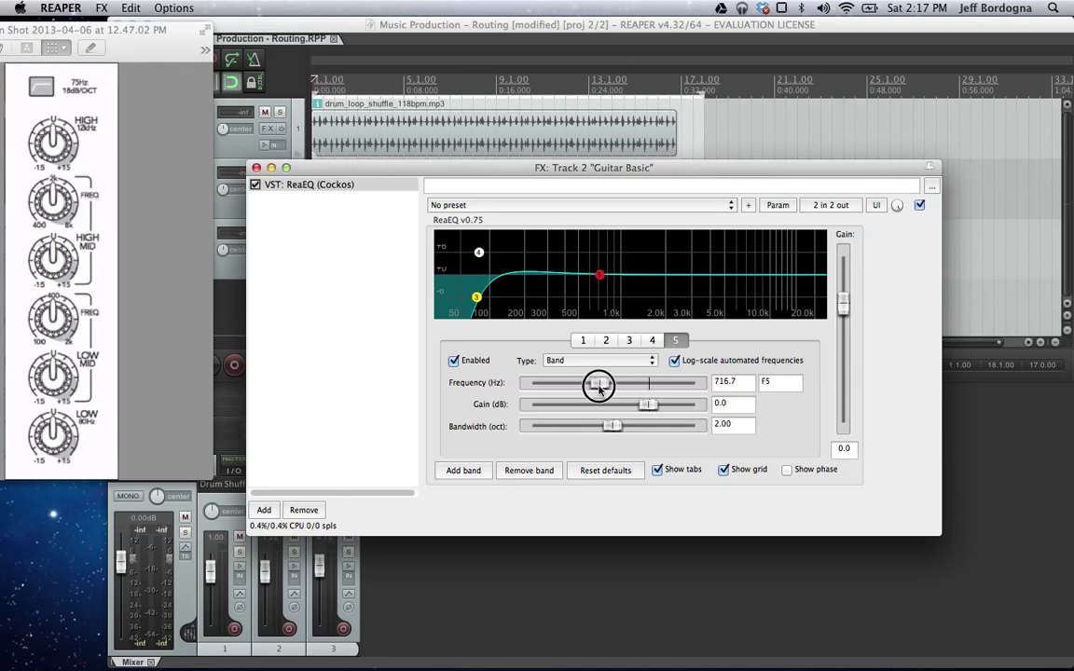
click(647, 406)
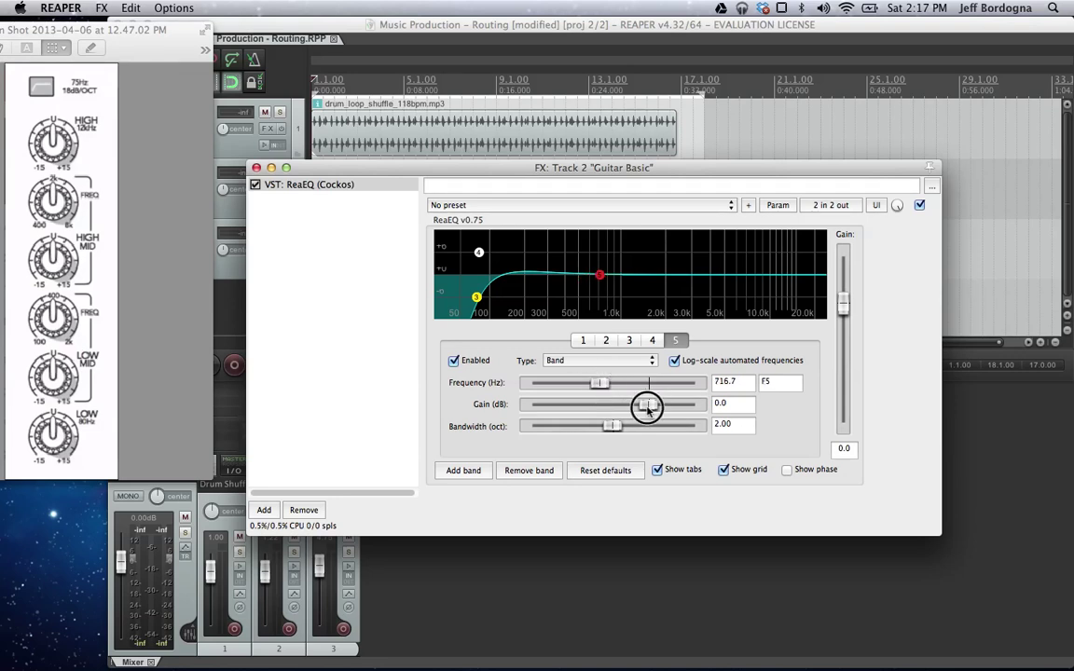
mouse_move(648, 408)
mouse_down()
mouse_move(630, 403)
mouse_move(640, 404)
mouse_up()
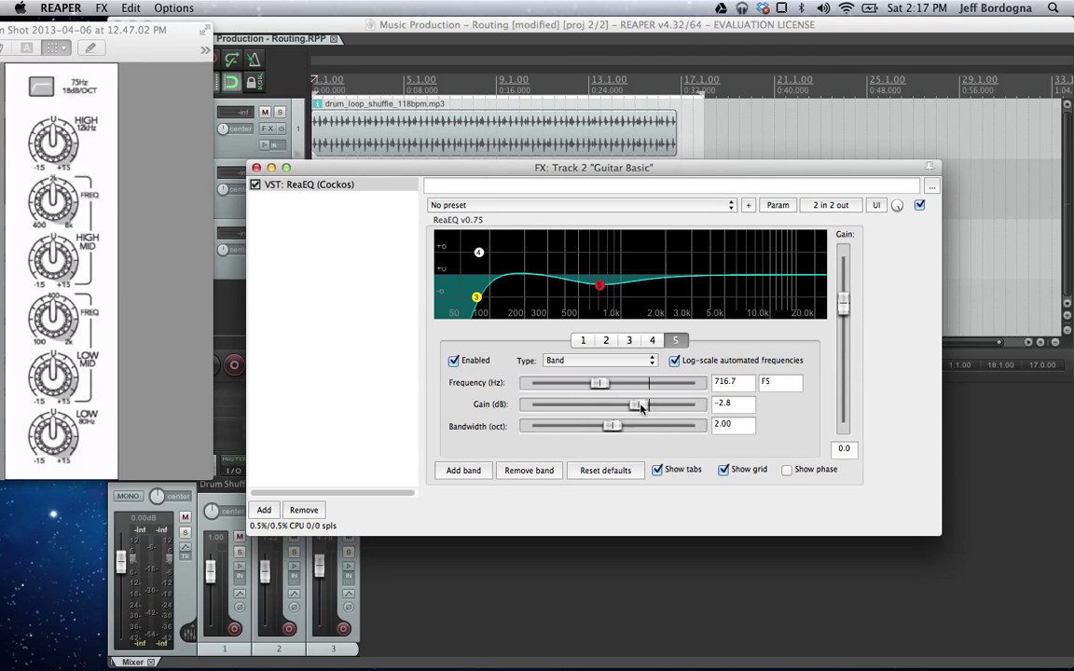
drag(612, 426, 552, 426)
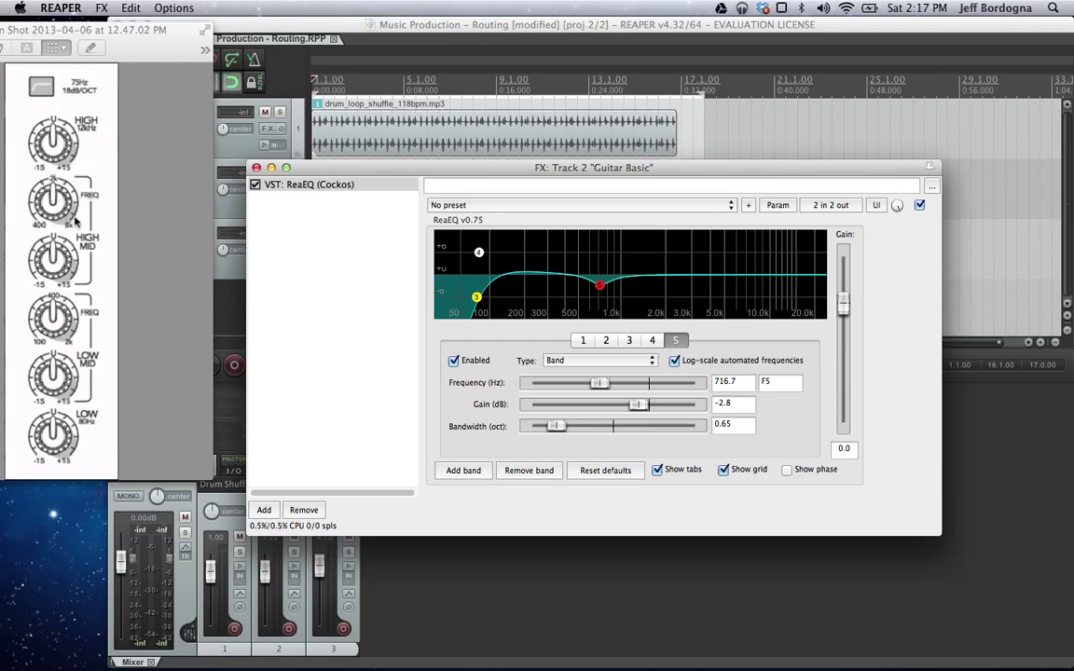
Add band 6 boosting 3.0 dB at about 2656.5 Hz with 2-octave width.
click(462, 469)
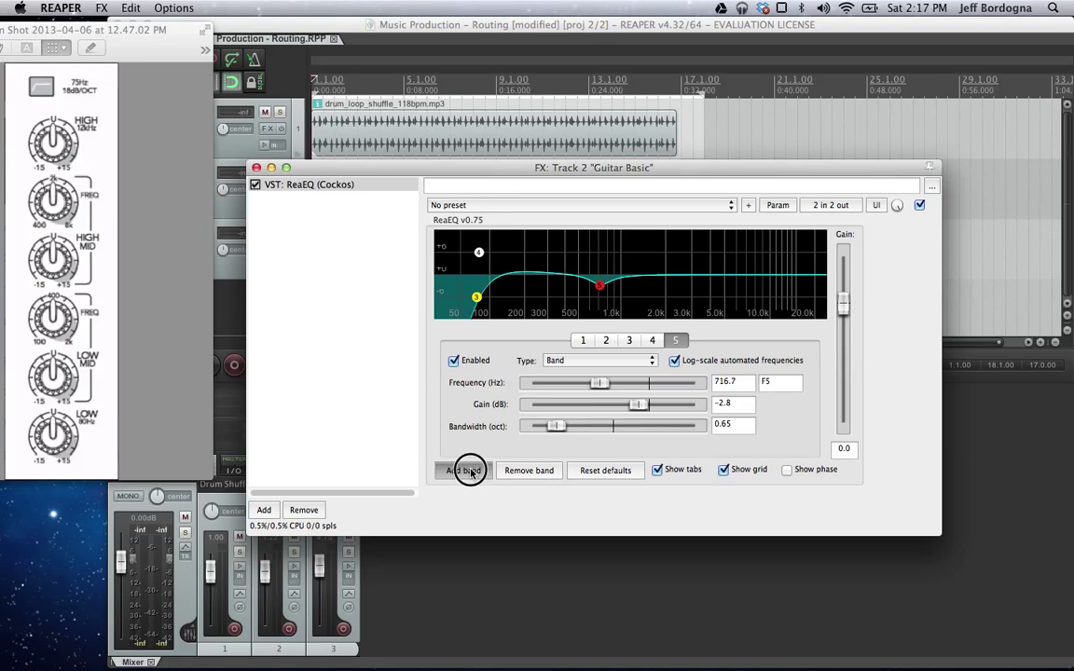
drag(593, 385, 660, 408)
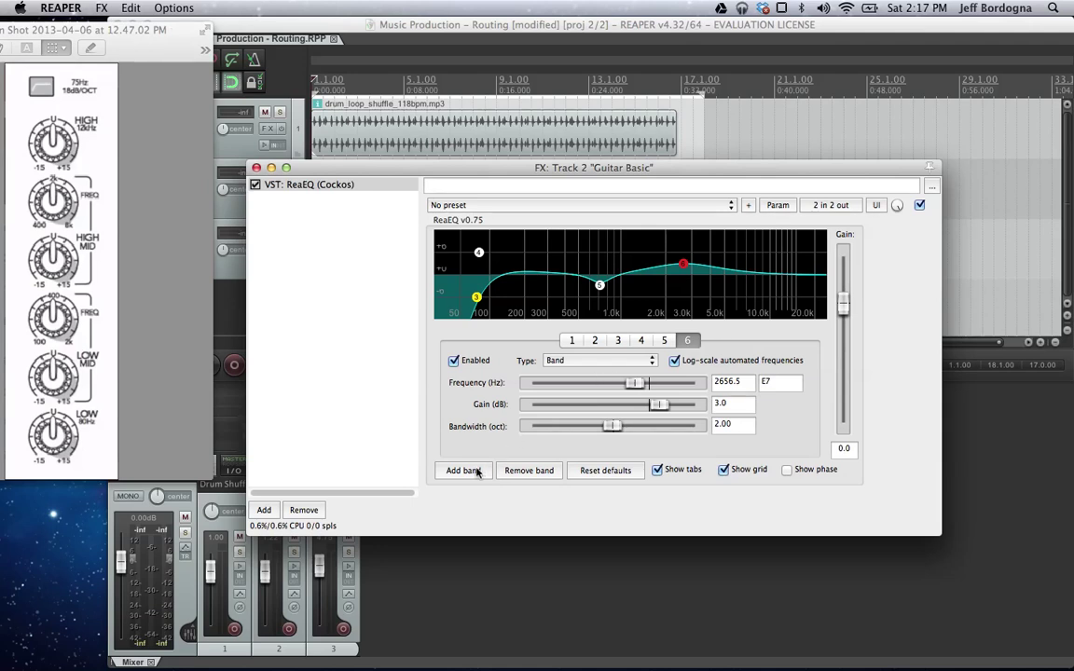
Add band 7 as a High Shelf at 12000 Hz boosting 1.6 dB.
click(449, 472)
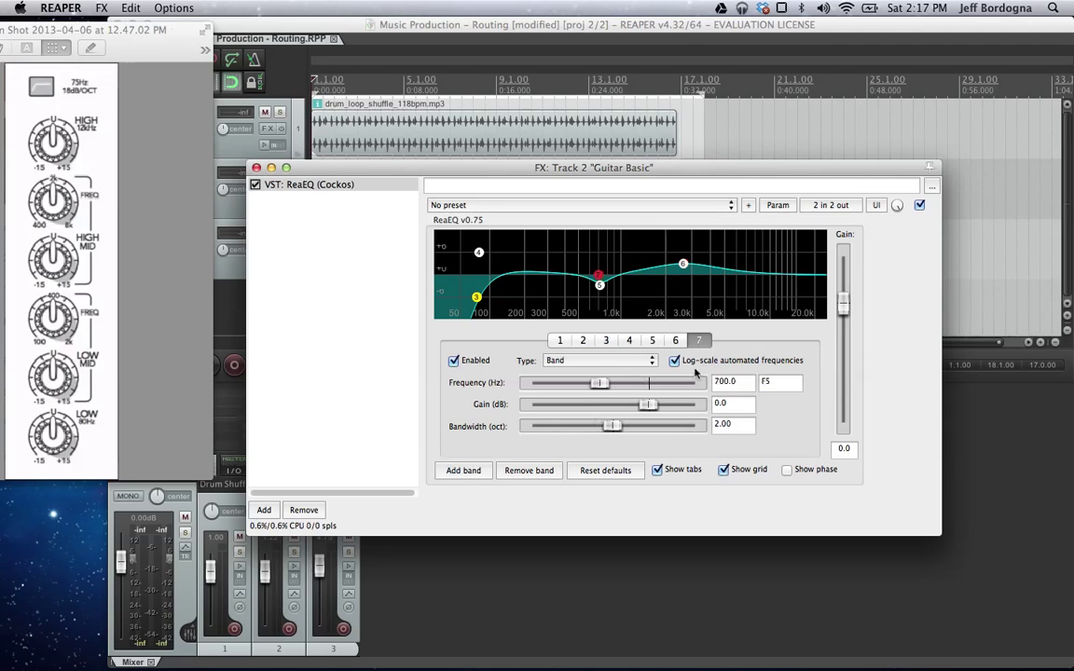
click(606, 360)
click(593, 350)
drag(599, 383, 640, 383)
double_click(719, 382)
text(12)
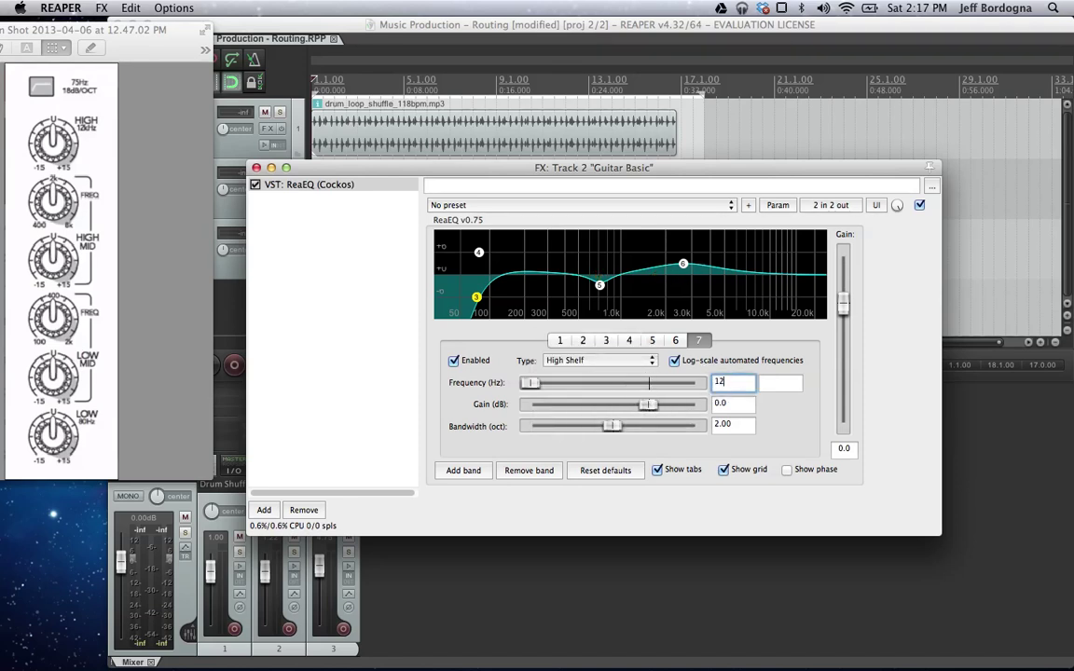
text(000)
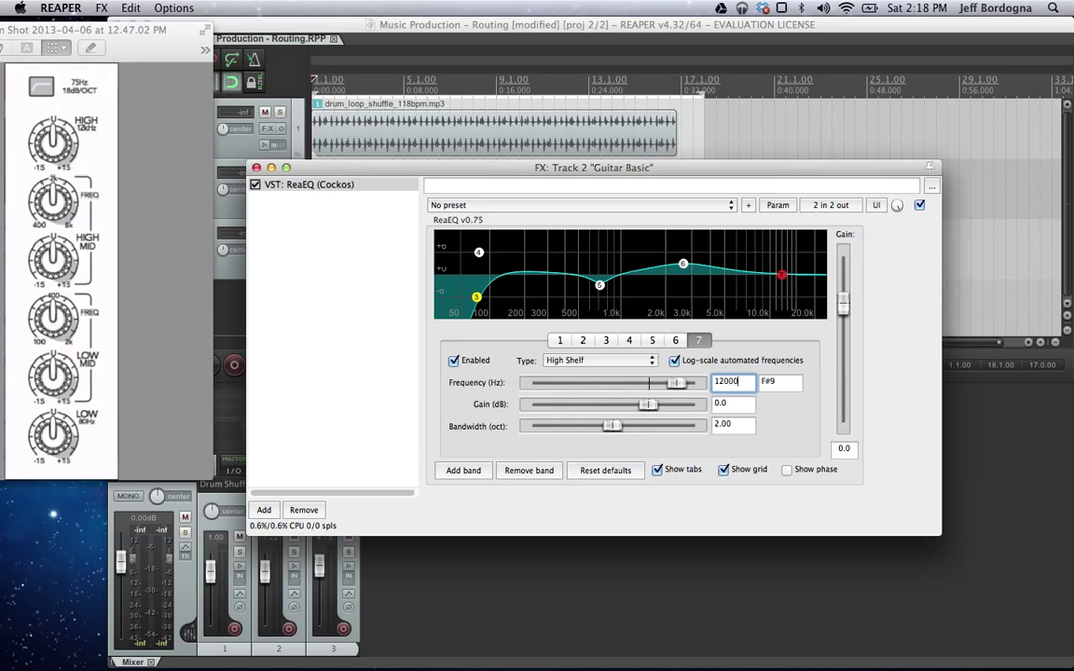
drag(656, 404, 662, 407)
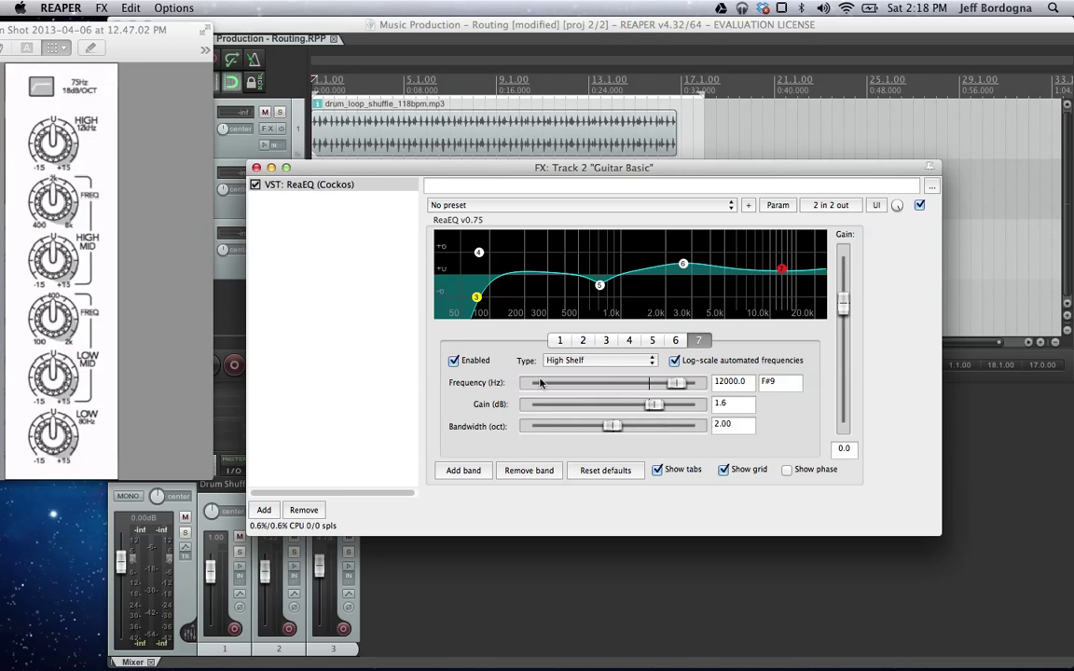
click(315, 112)
During playback, pull band 5 to -7.8 dB at 708.2 Hz, A/B-ing the EQ bypass and band 5.
key(space)
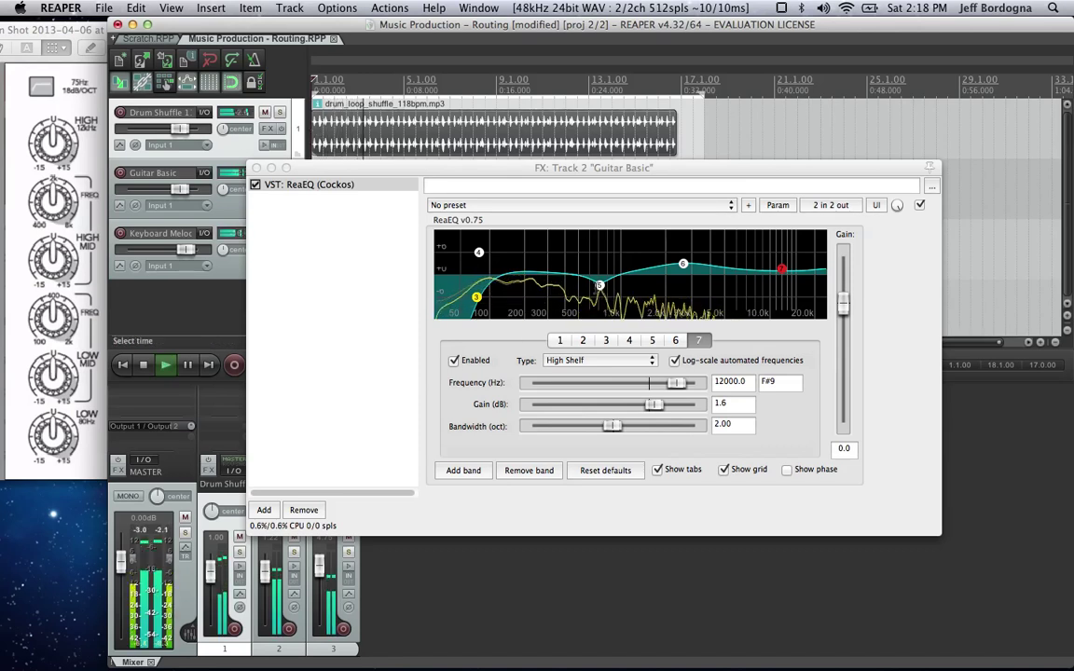
drag(599, 284, 598, 305)
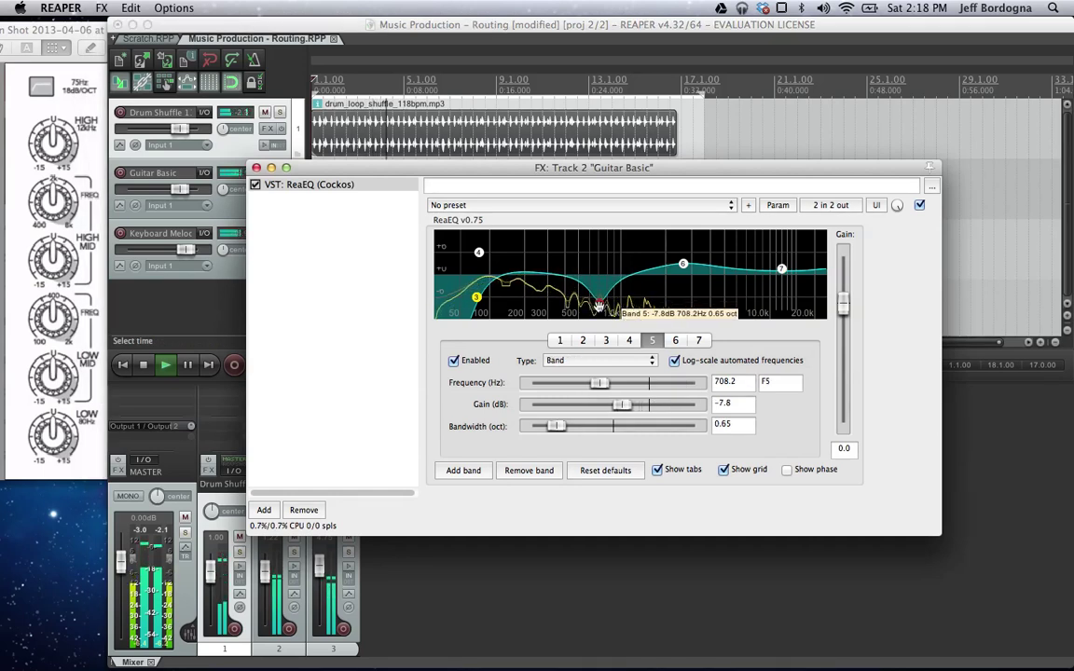
click(256, 186)
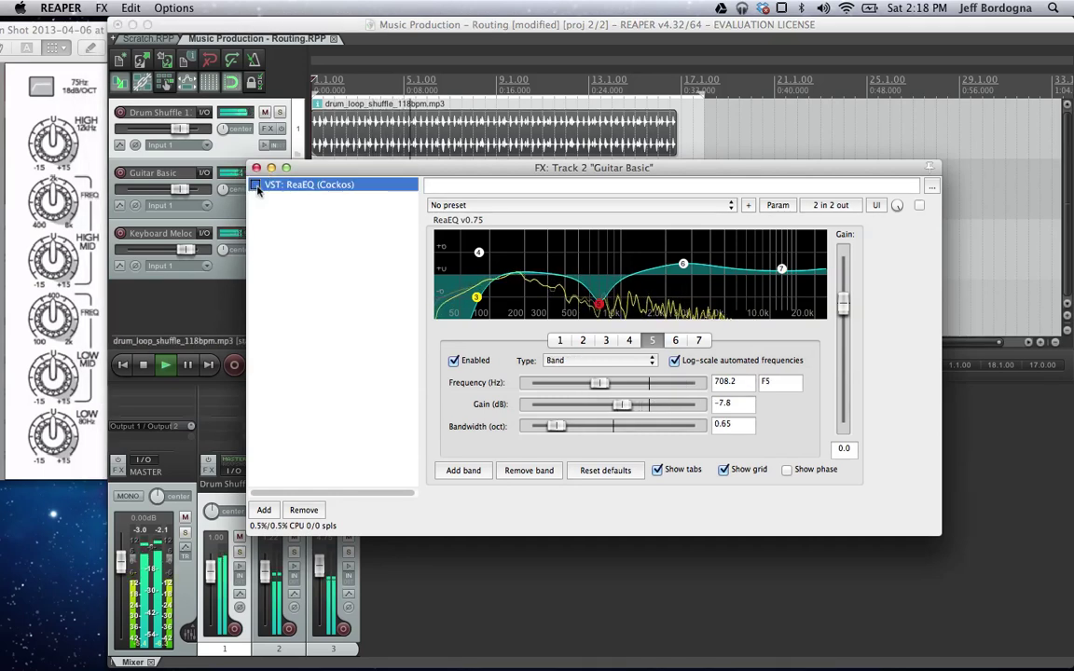
click(257, 186)
click(257, 185)
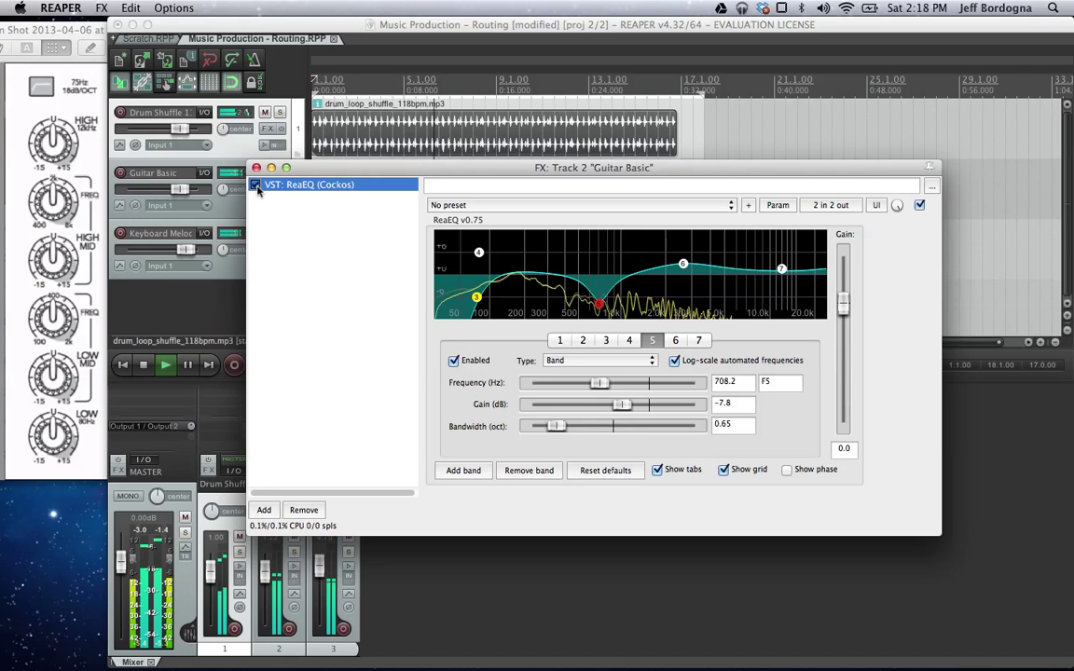
click(454, 361)
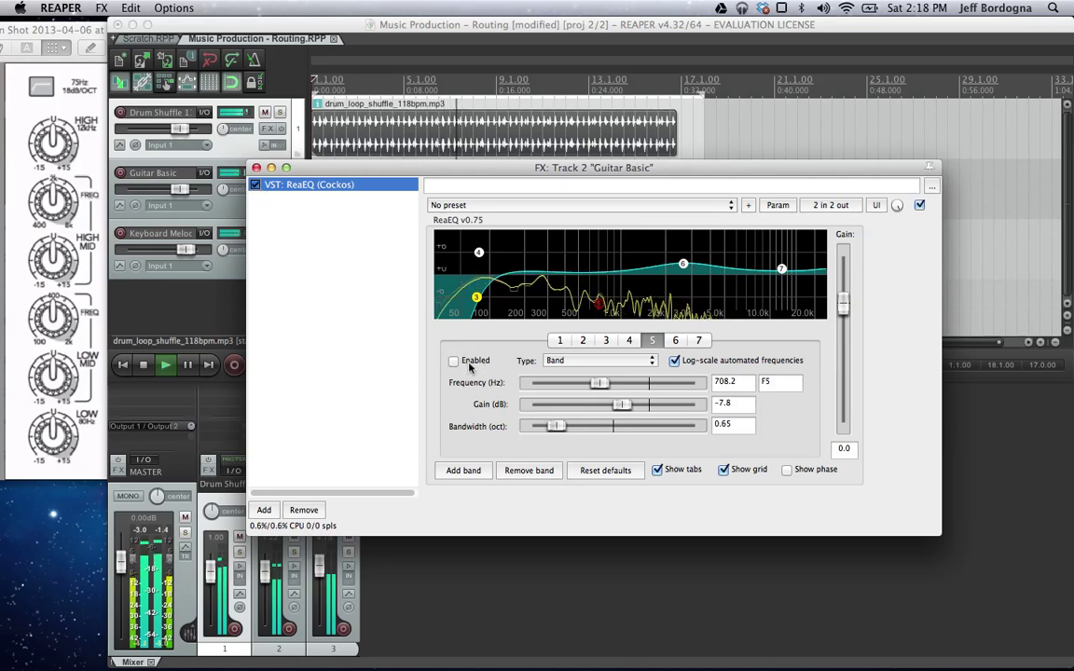
click(469, 367)
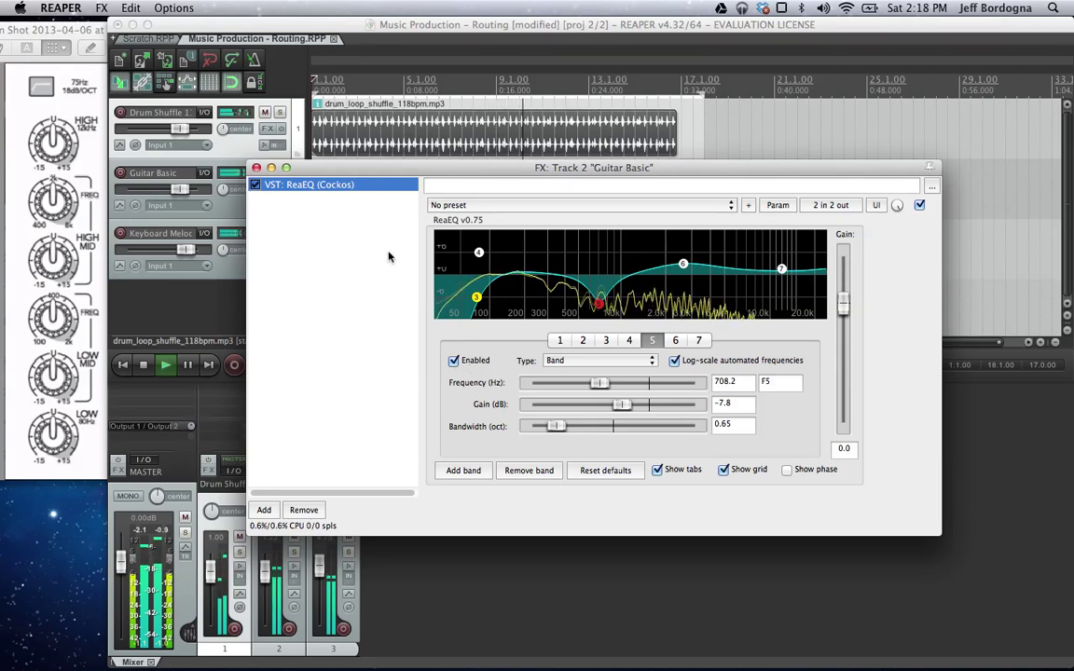
Save the ReaEQ settings as preset 'Mixer', confirm it in the preset list, and stop playback.
click(749, 205)
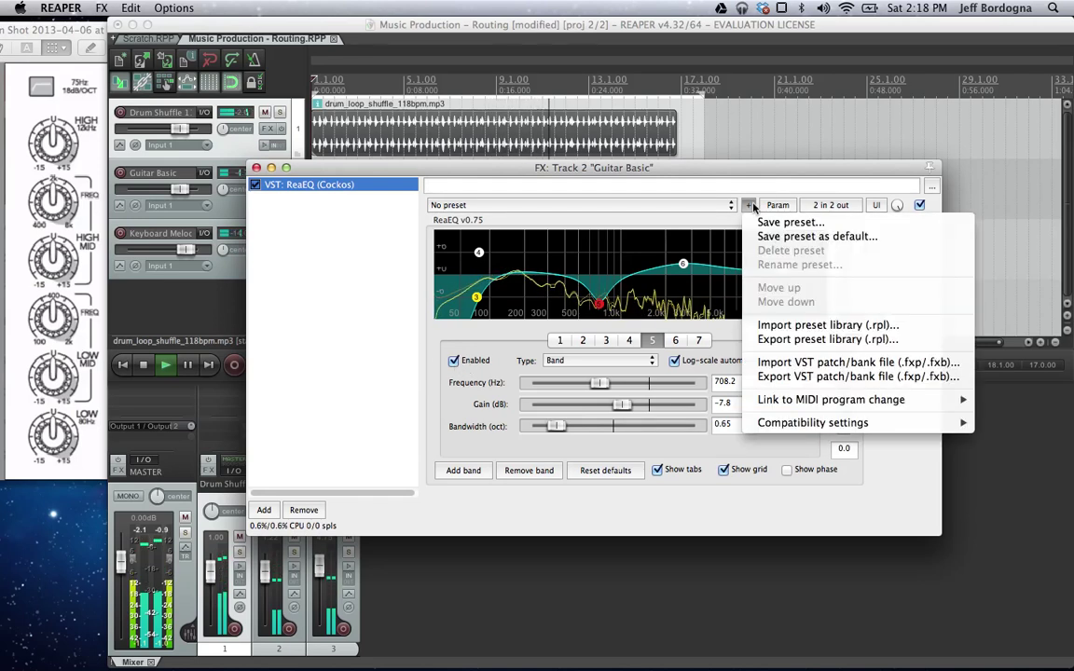
click(766, 236)
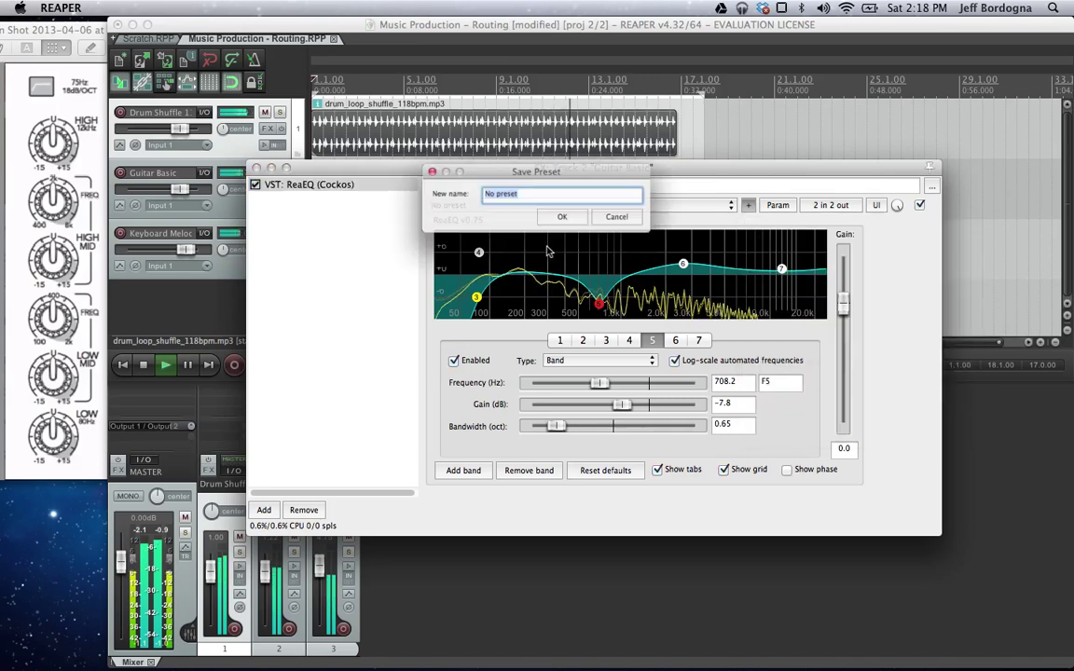
text(Mixer)
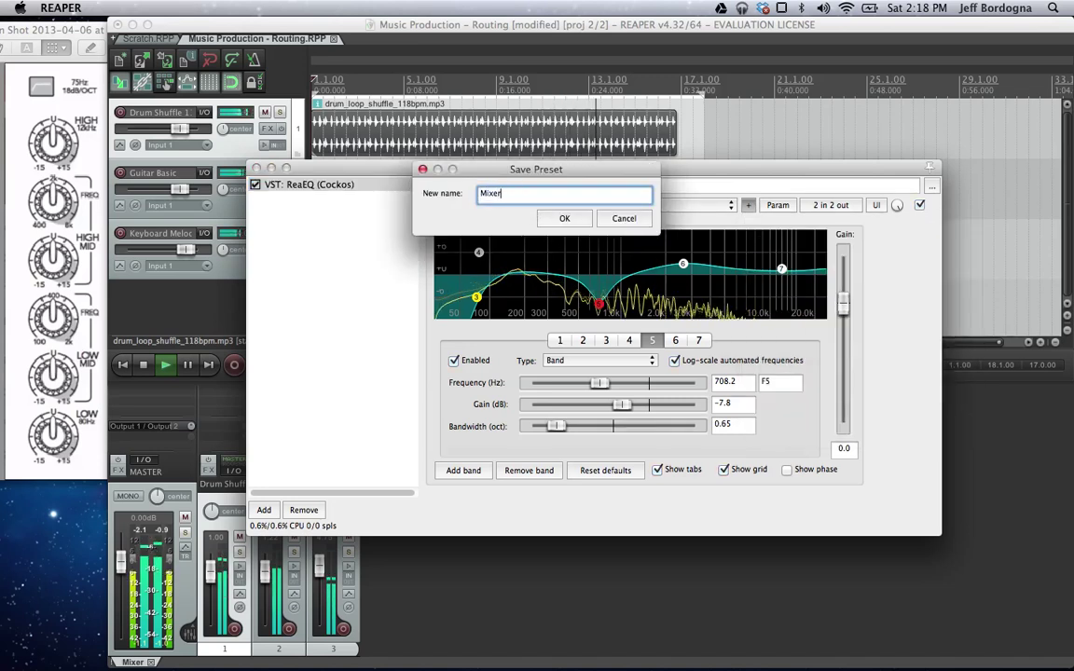
key(Return)
click(532, 207)
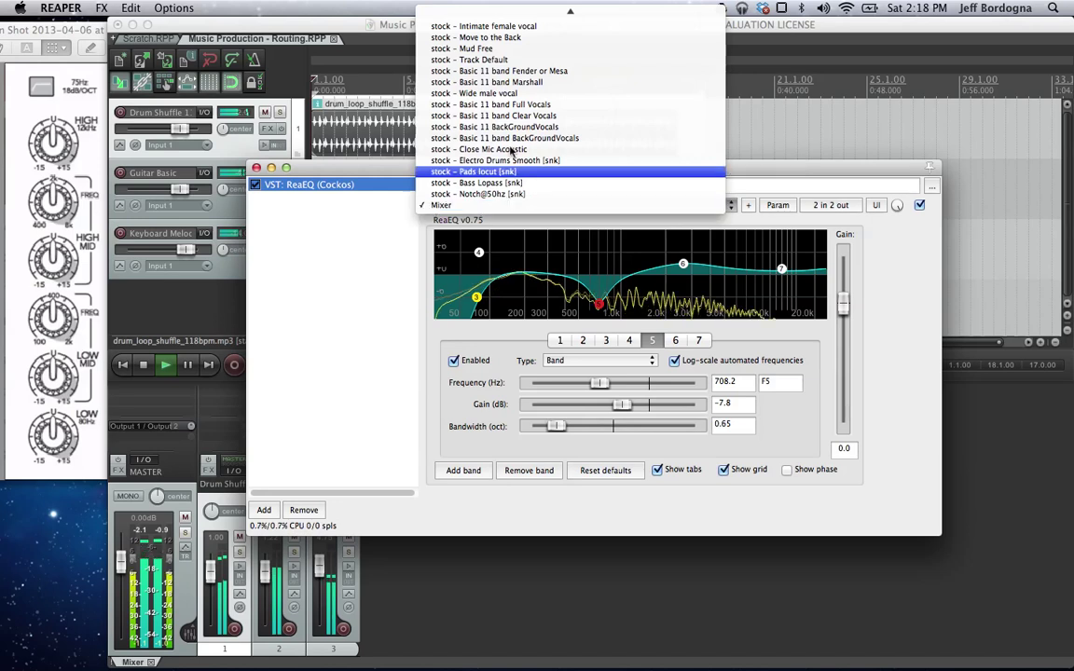
click(334, 308)
key(space)
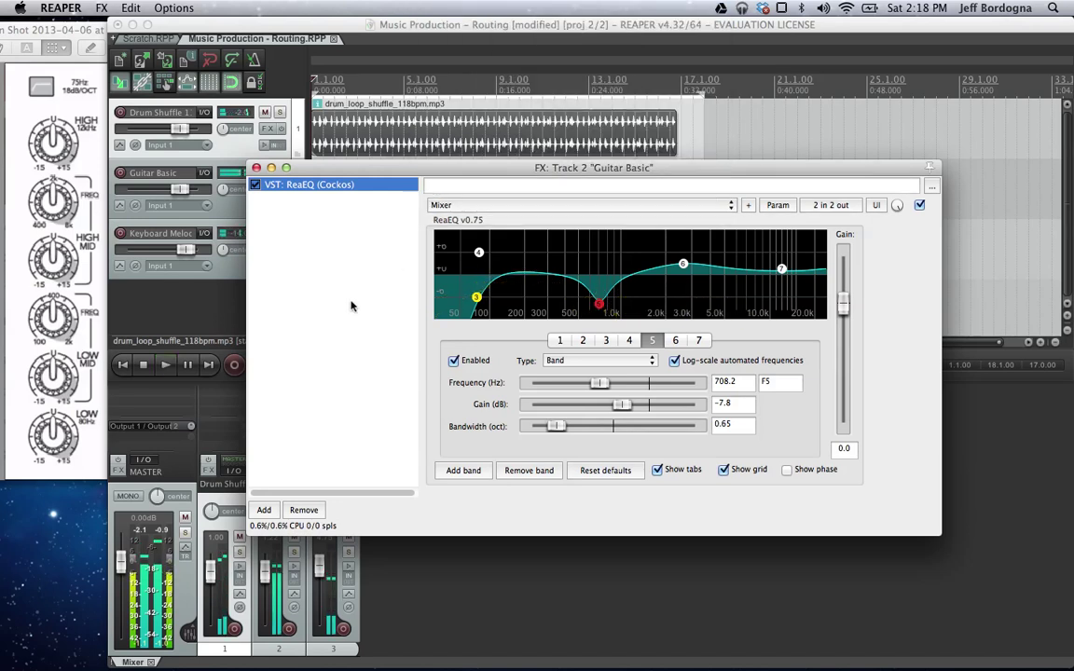